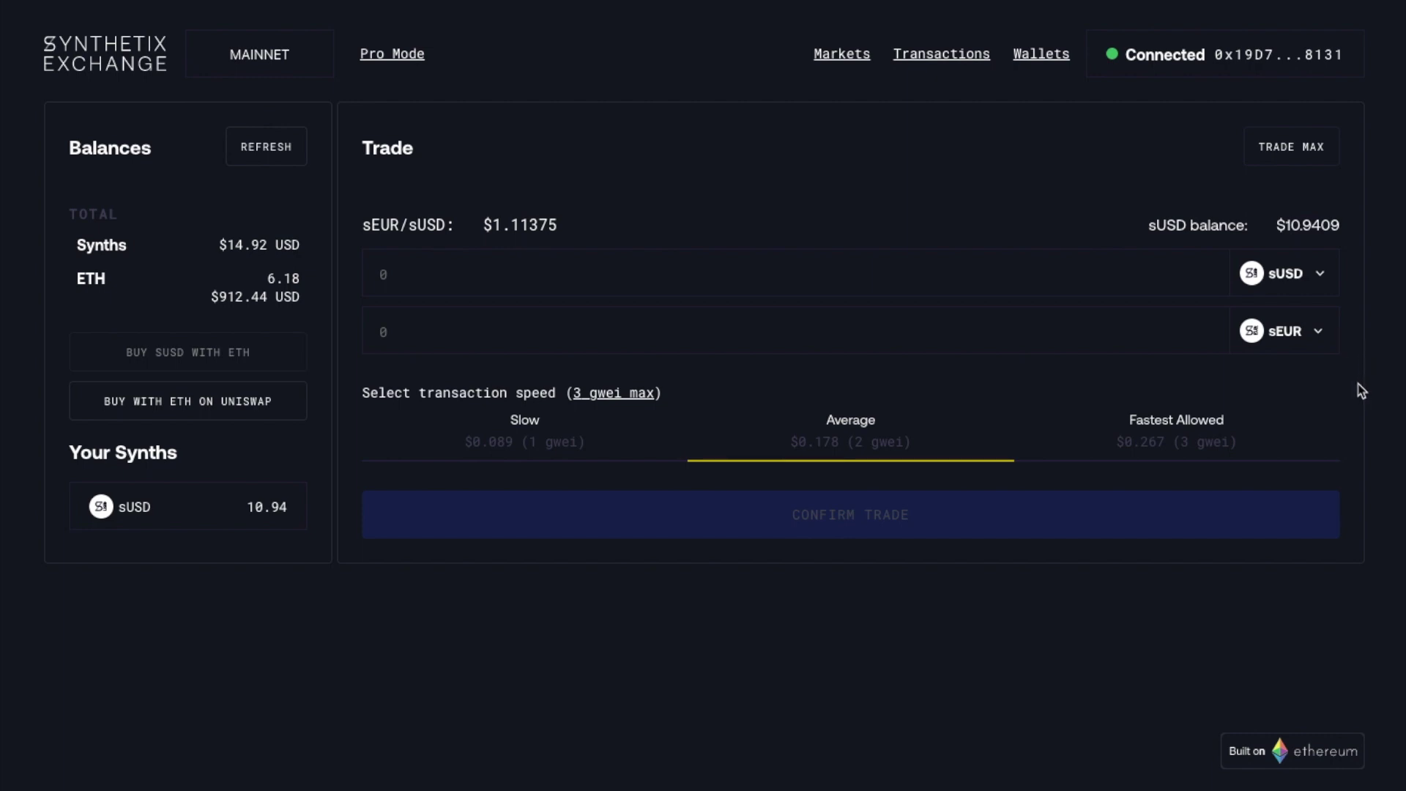
Open the sEUR dropdown to list the synths that can be received for sUSD
left_click(1319, 335)
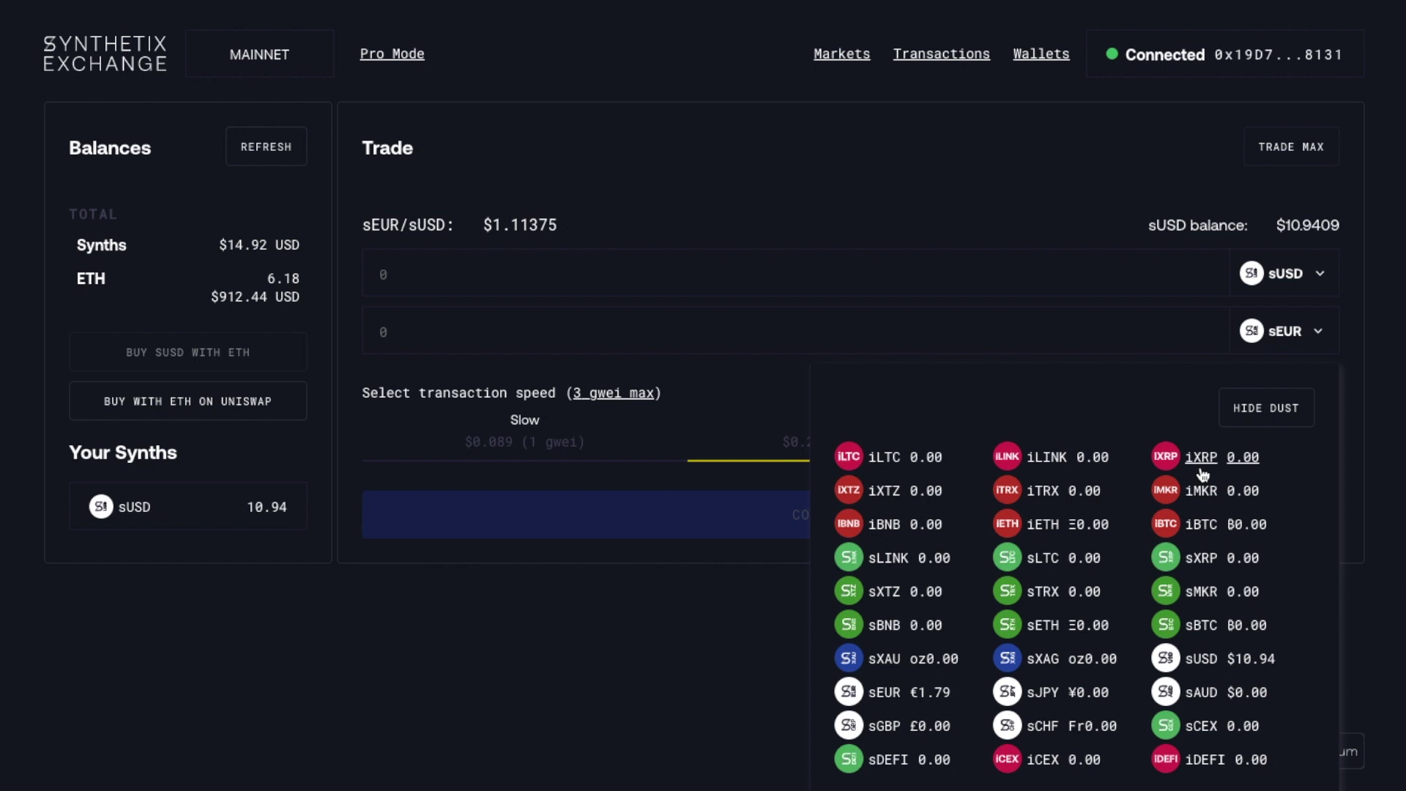
Dismiss the synth list, leaving the trade set as sUSD to sEUR
left_click(910, 285)
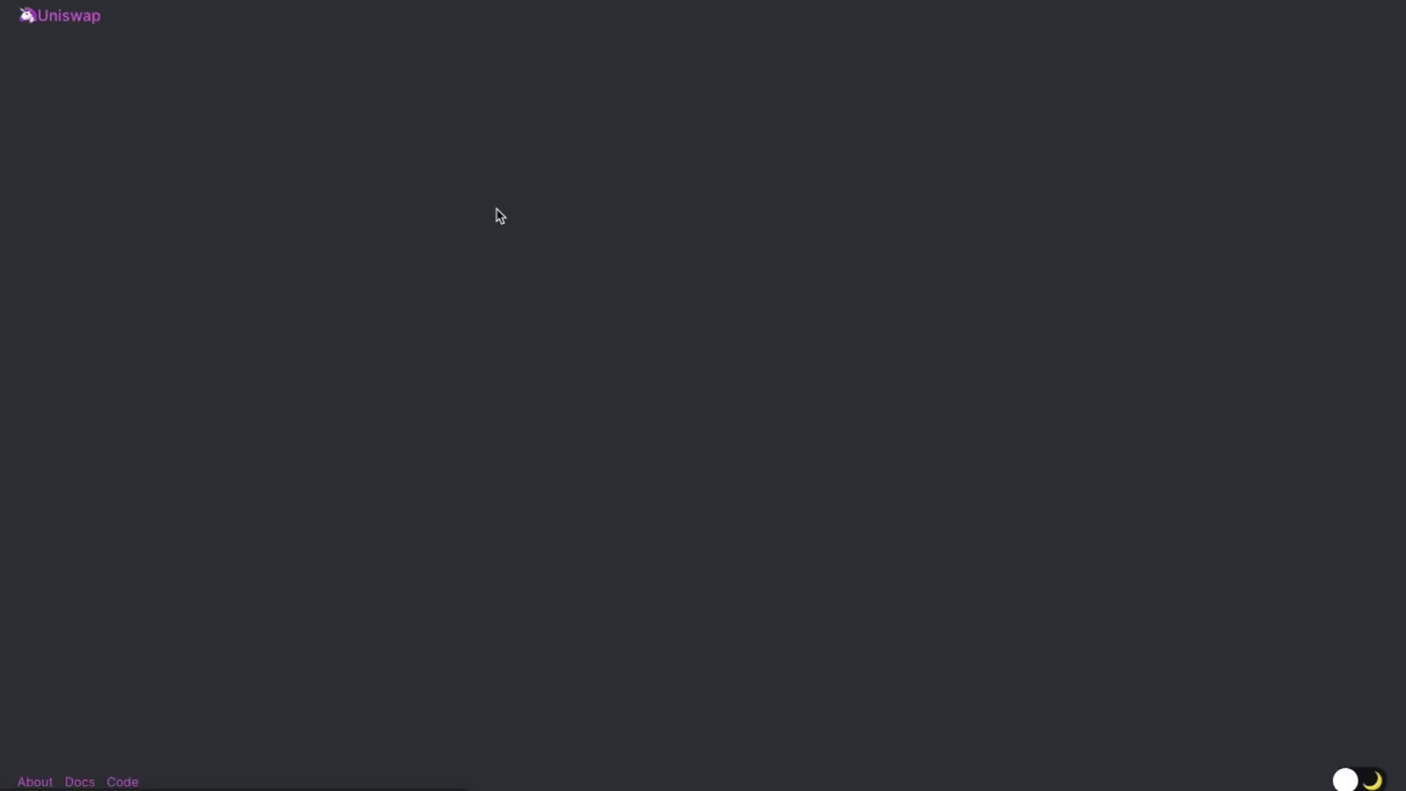
In Uniswap, enter 0.1 ETH to swap for about 14.9678 sUSD and submit the swap
left_click(608, 166)
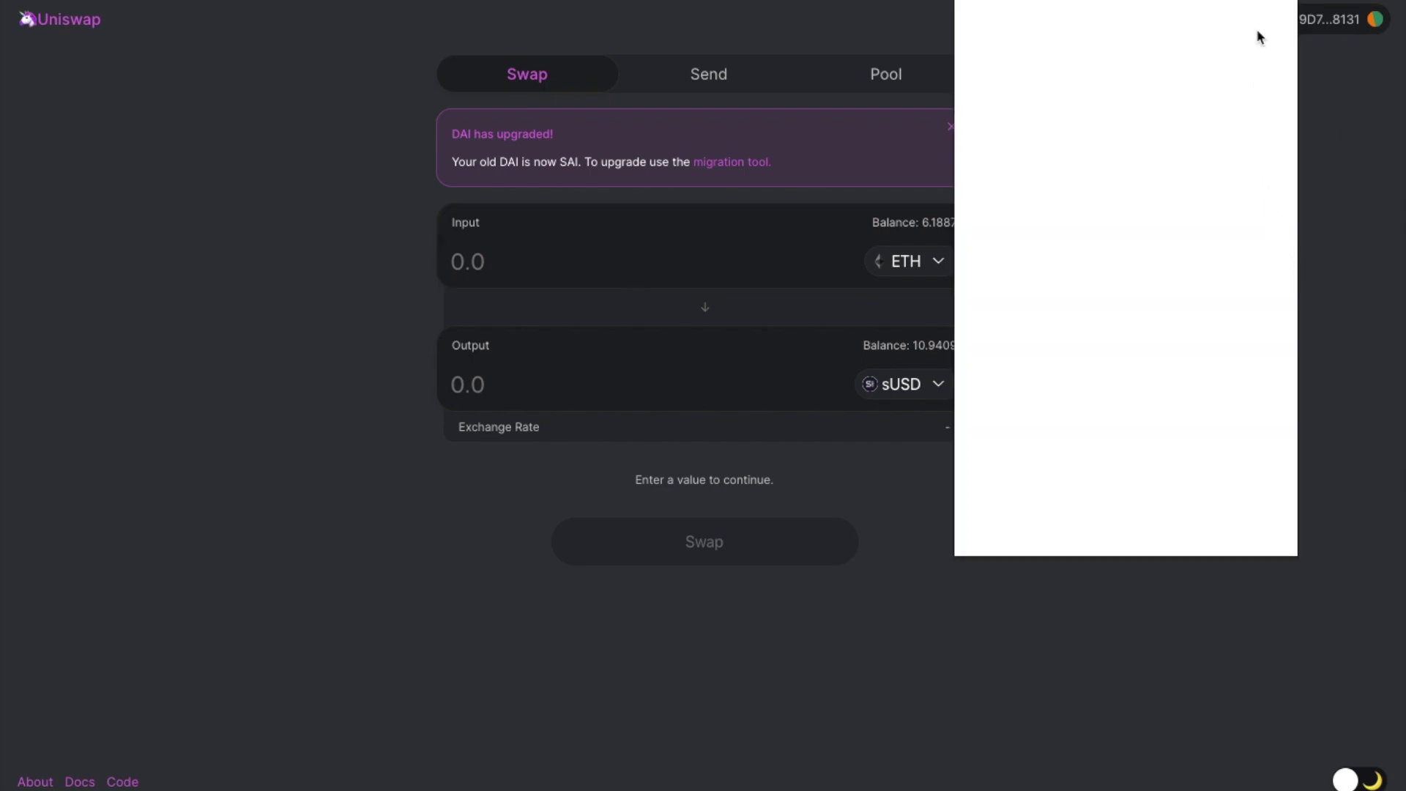
left_click(1355, 117)
left_click(613, 257)
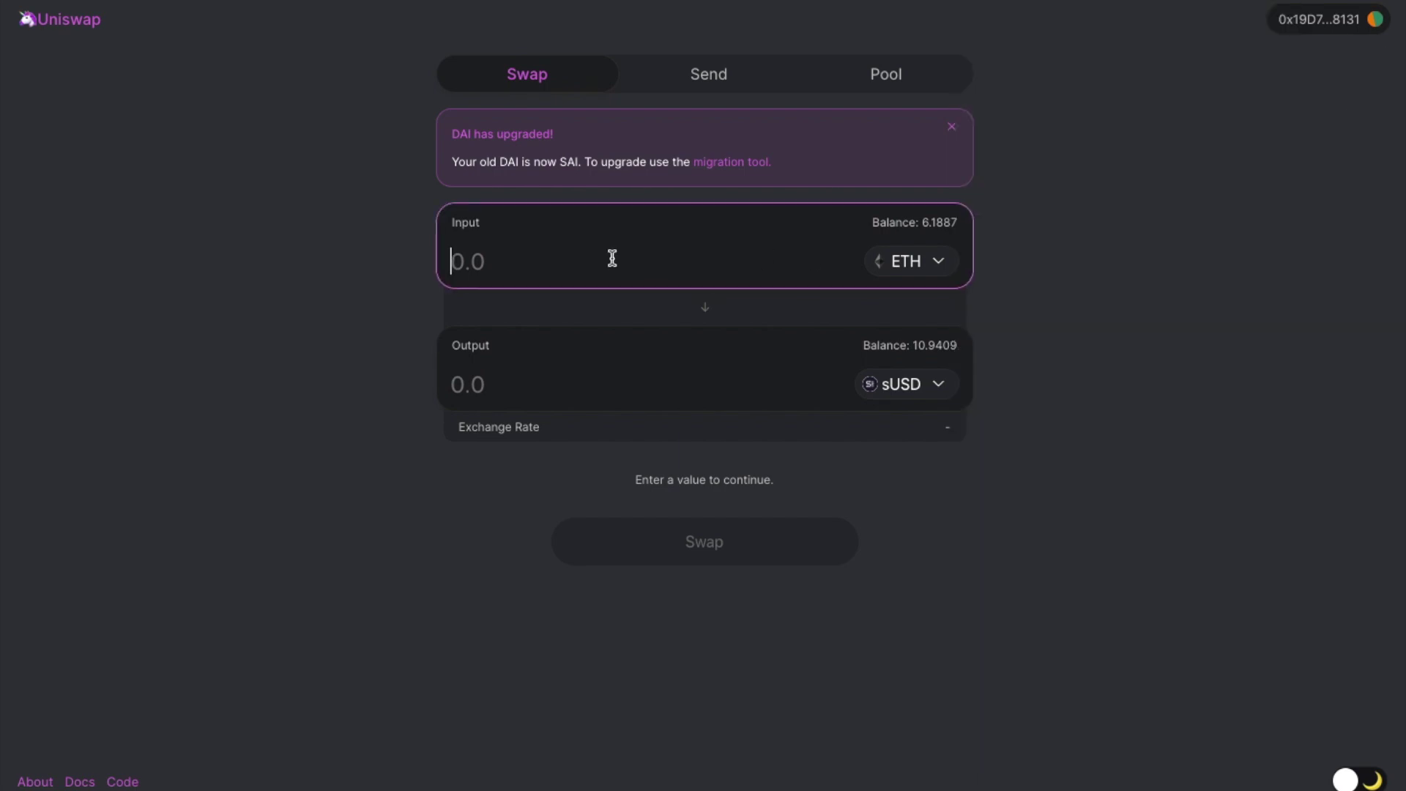
type(".1")
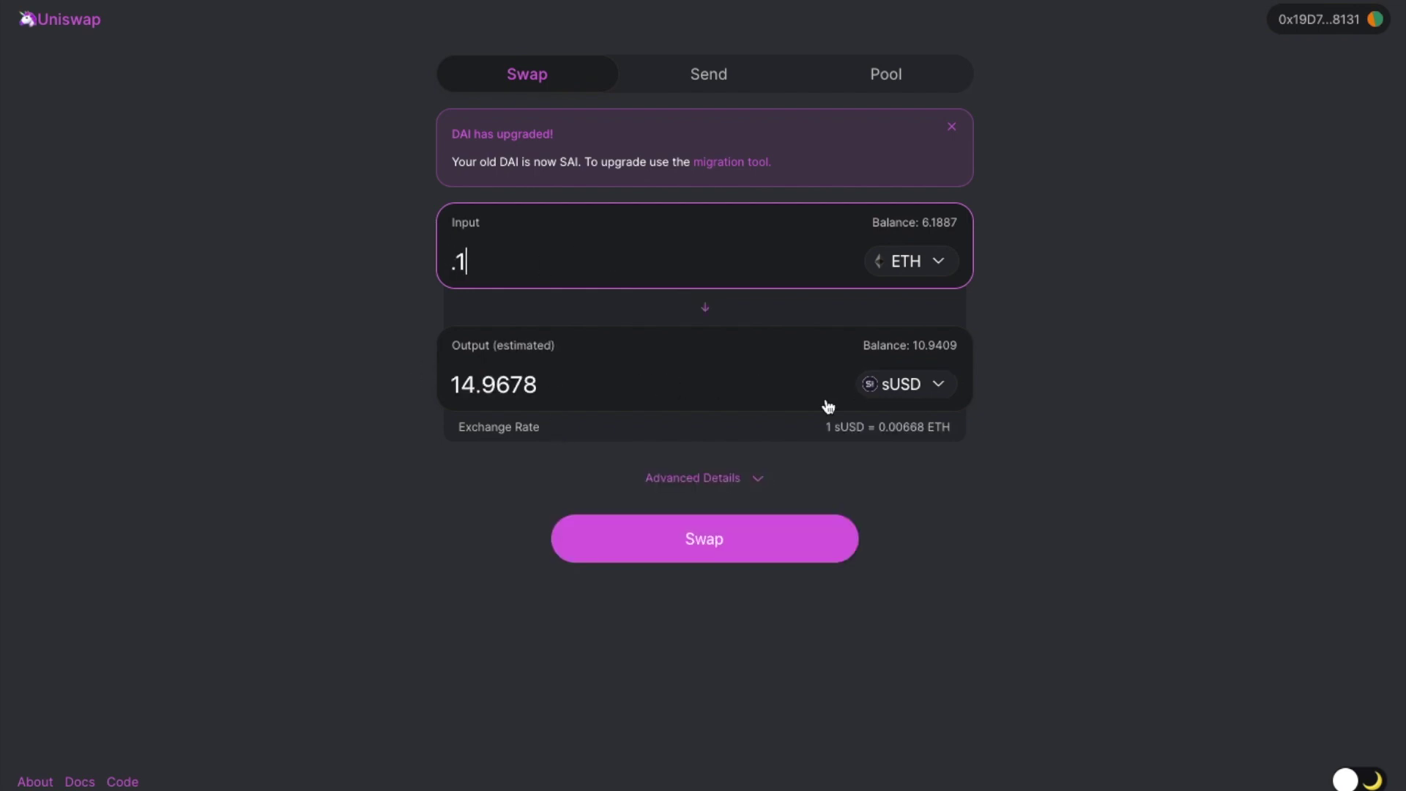
left_click(710, 548)
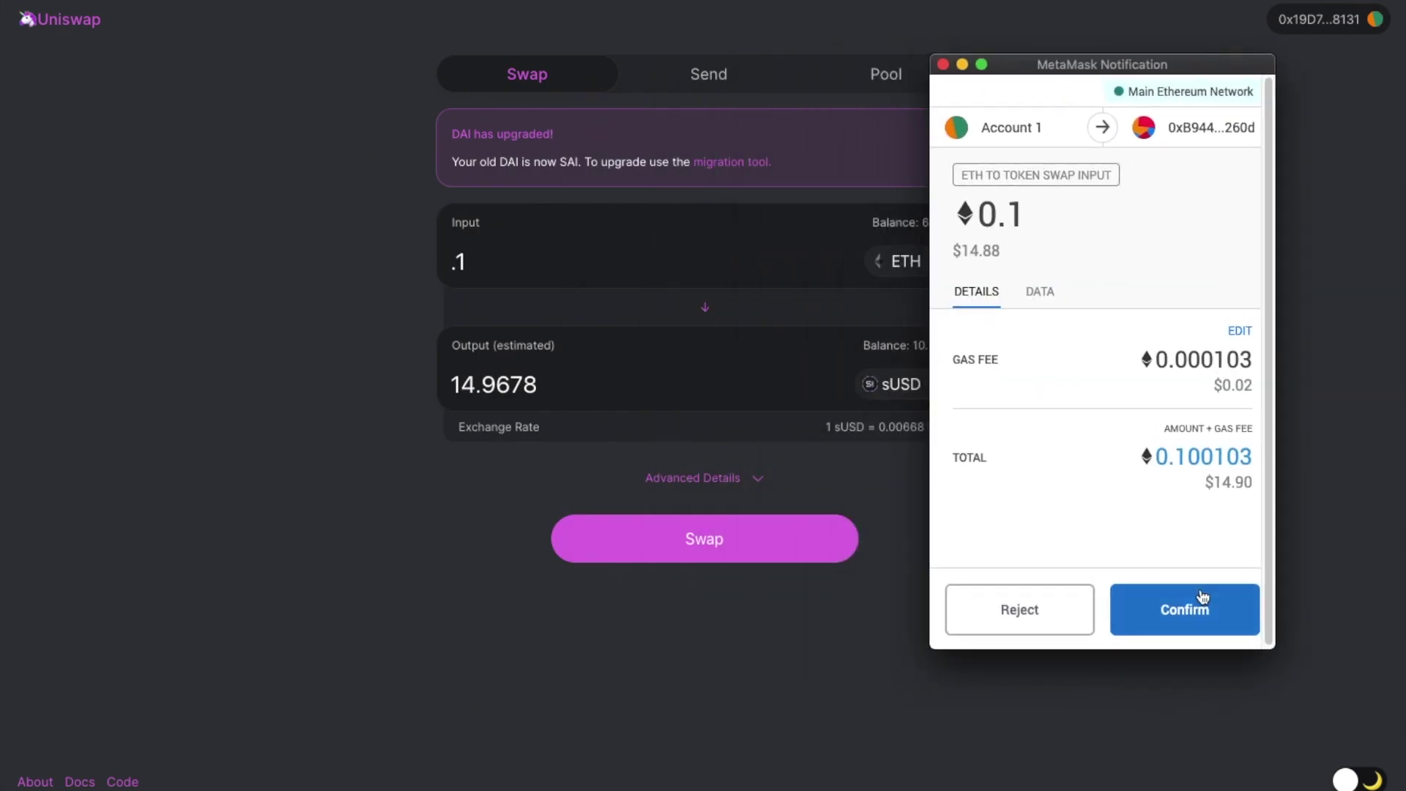
Change the MetaMask gas price from 1 to 7 gwei and confirm the 0.1 ETH swap
left_click(1238, 331)
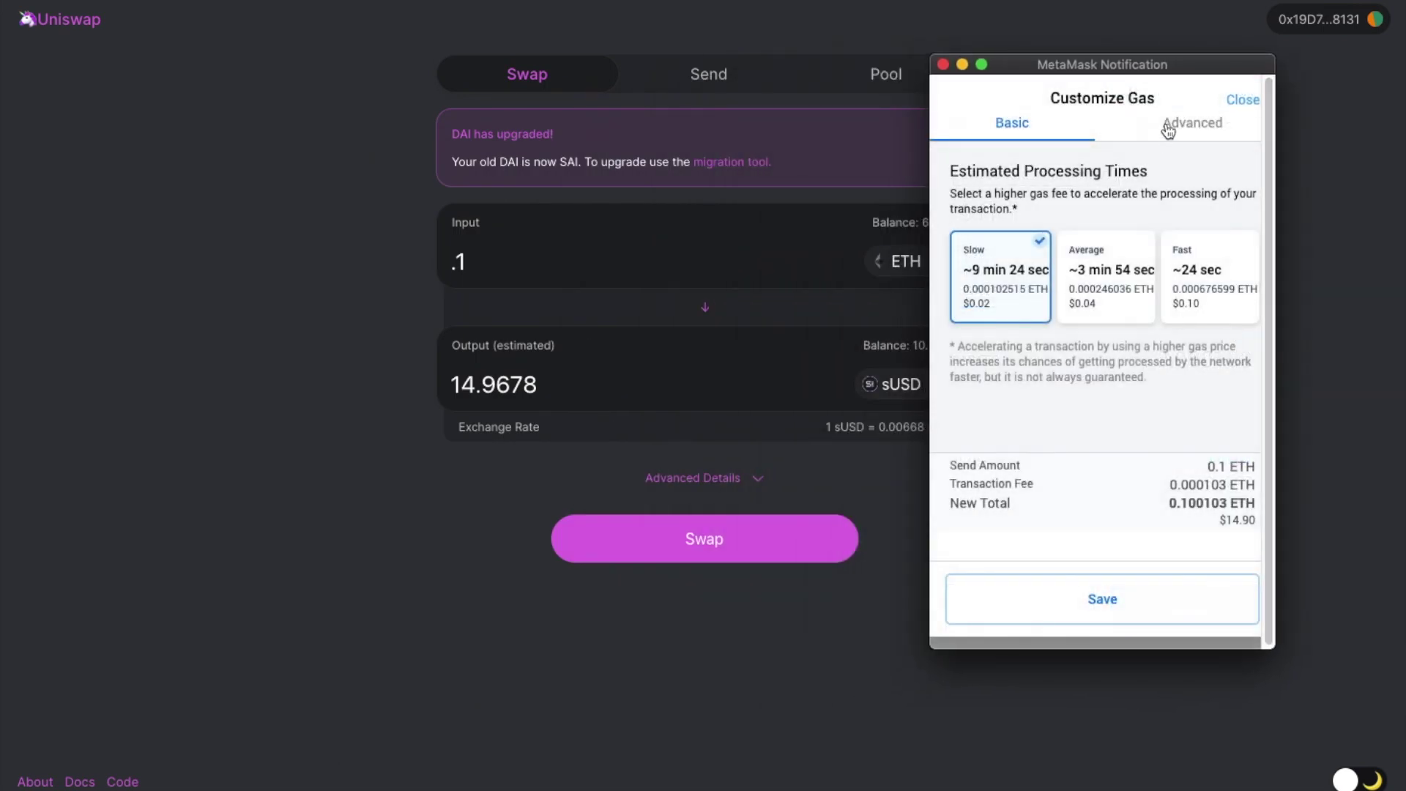
left_click(1171, 123)
left_click_drag(1000, 242, 870, 226)
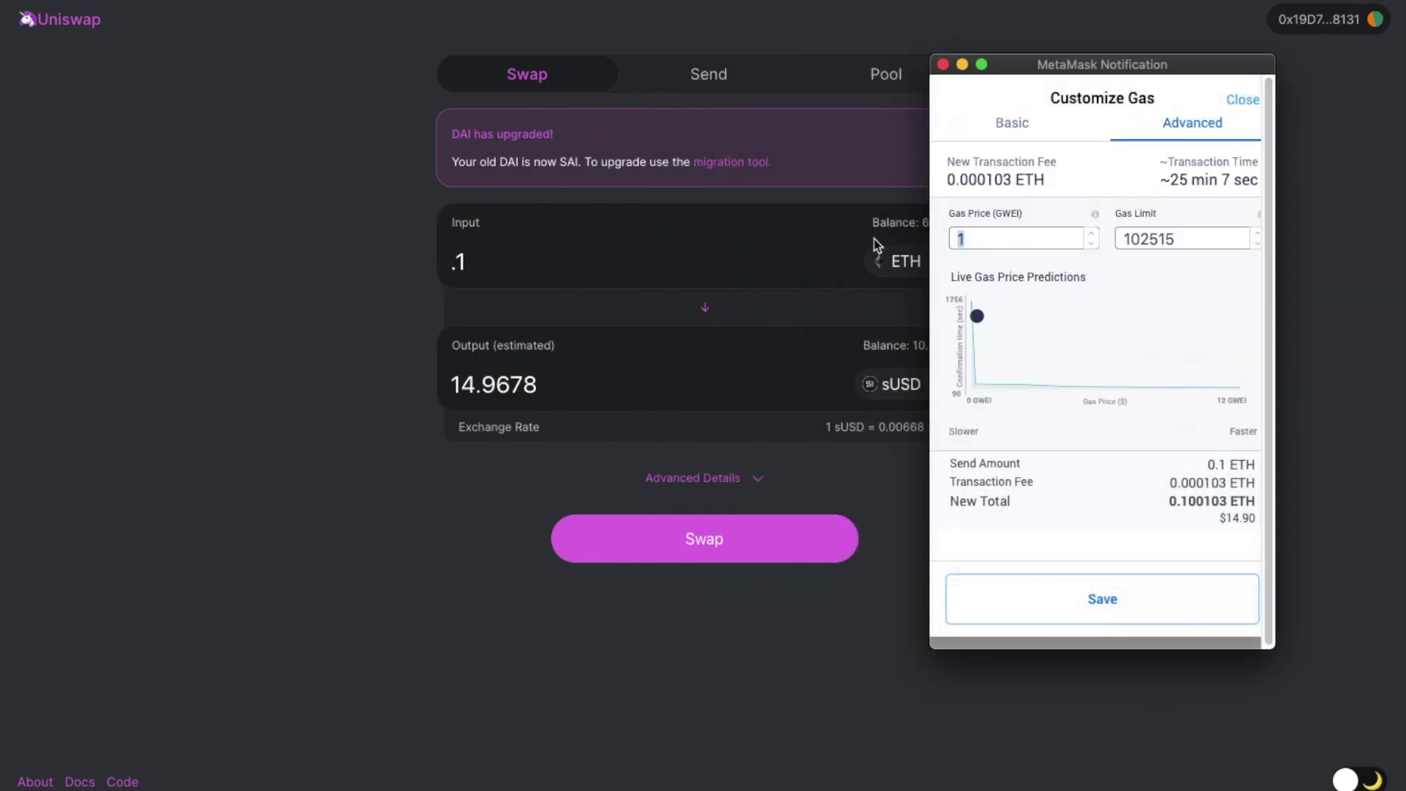
type("7")
left_click(1147, 608)
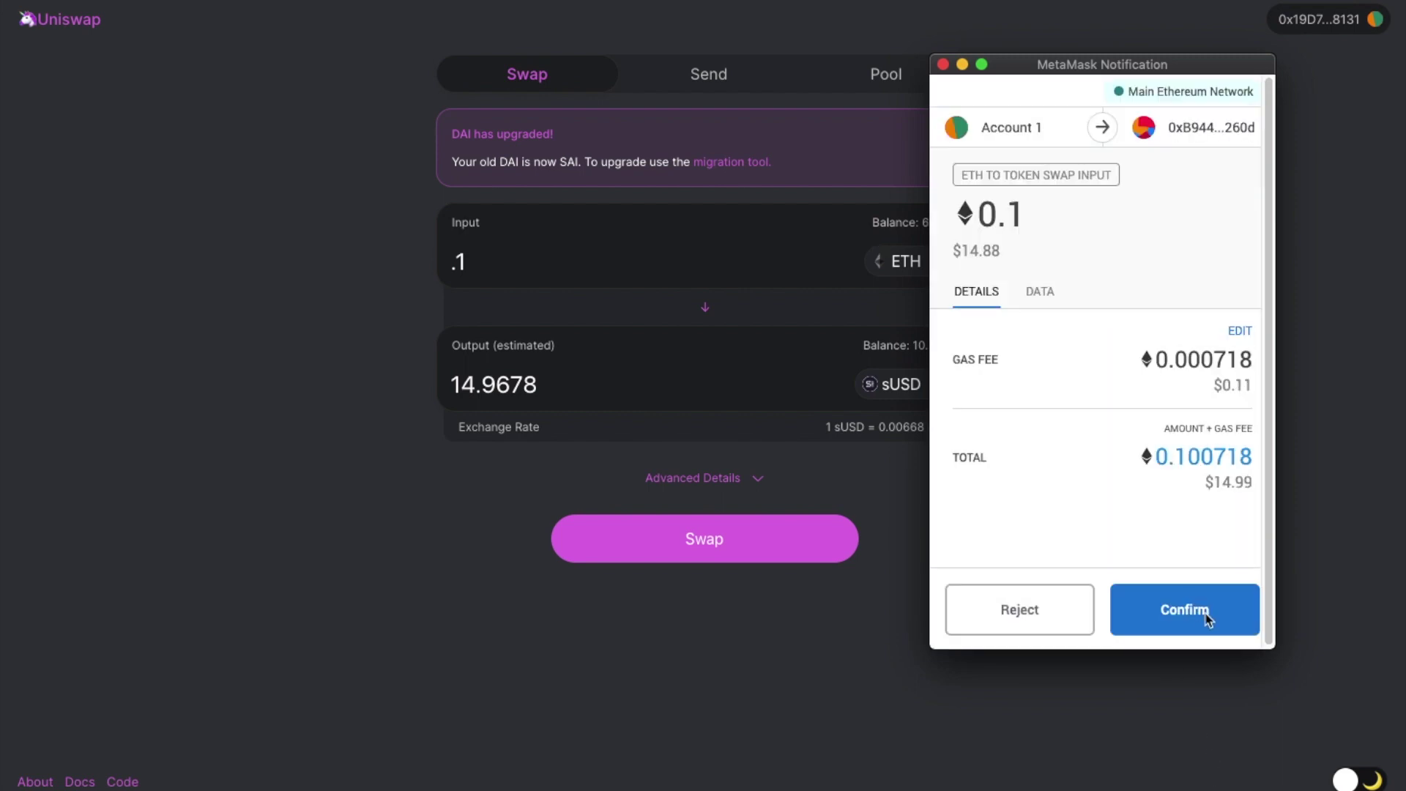
left_click(1205, 619)
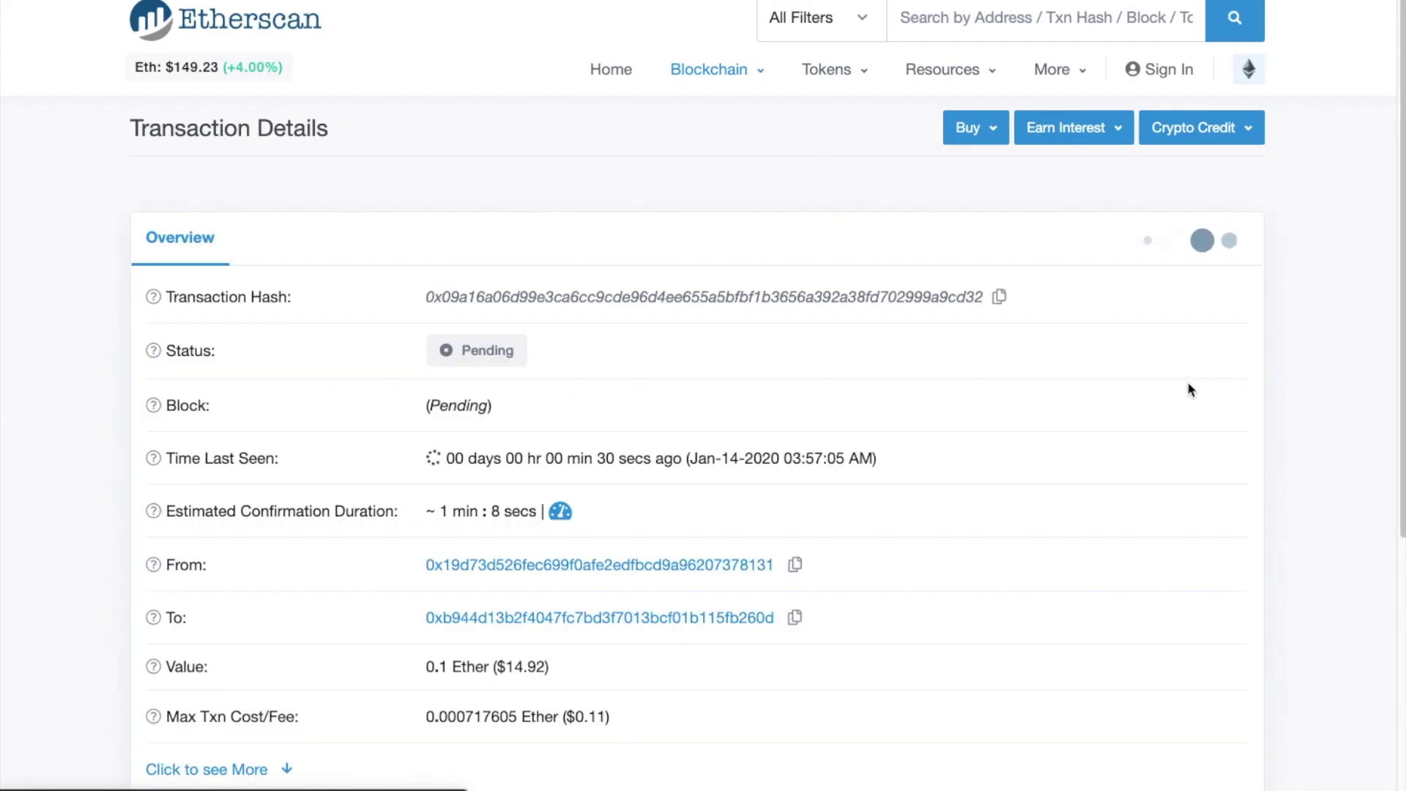
Expand the Etherscan transaction to show its 102515 gas limit and 7 Gwei gas price
scroll(707, 540, "down", 2)
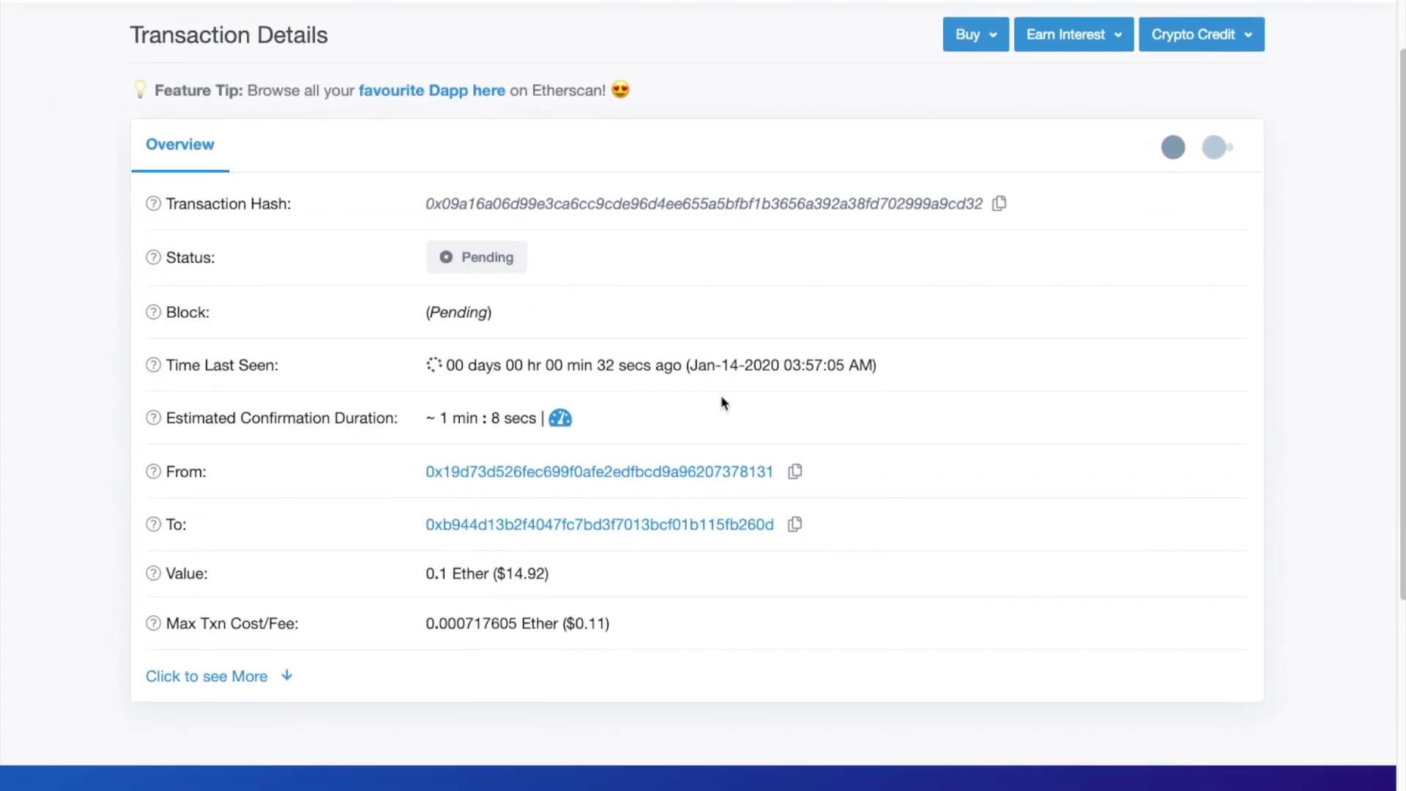
left_click(202, 675)
scroll(748, 420, "down", 1)
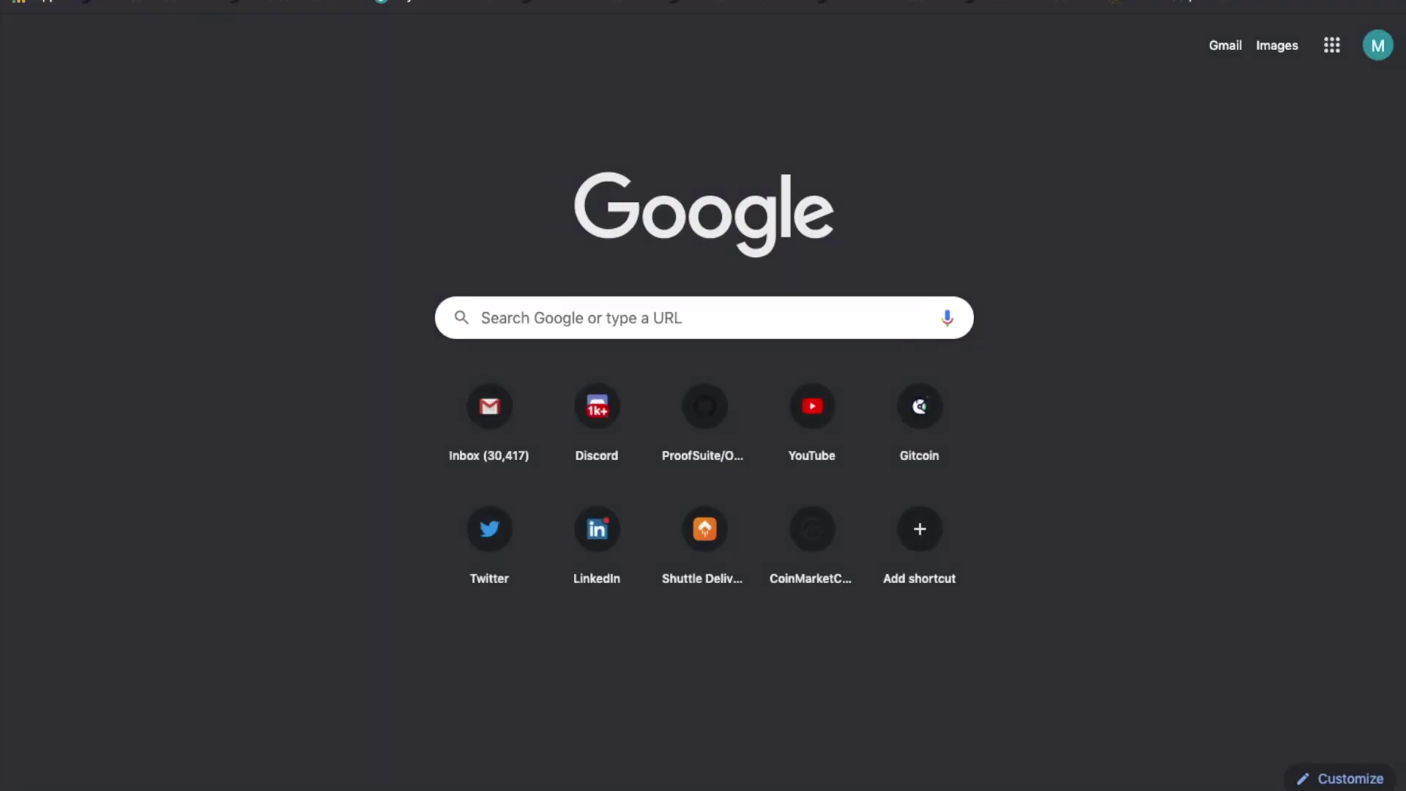
Enter 'gas' in the new tab's address bar and load the ETH Gas Station suggestion
type("gas")
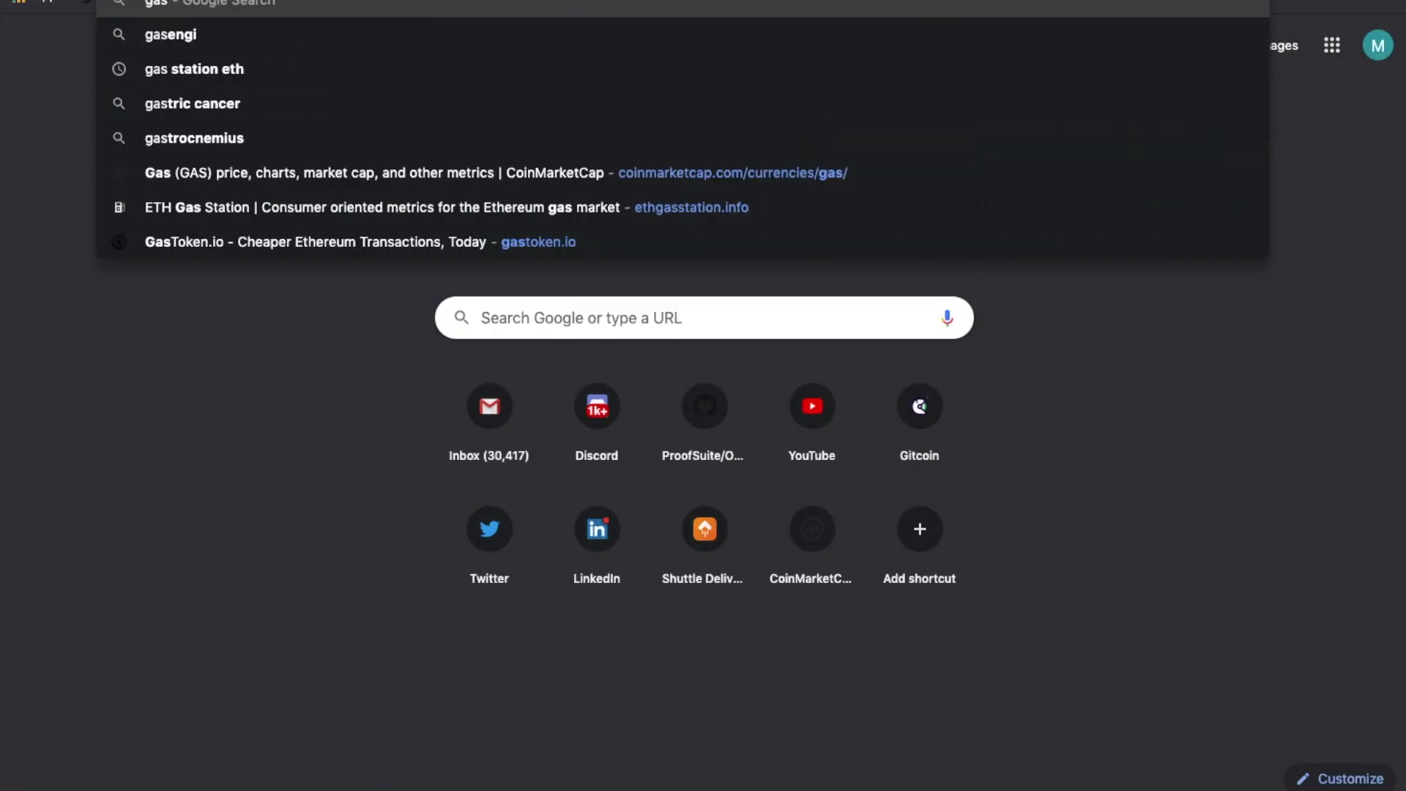
key("Down")
key("Down")
key("Down")
key("Down")
key("Down")
key("Down")
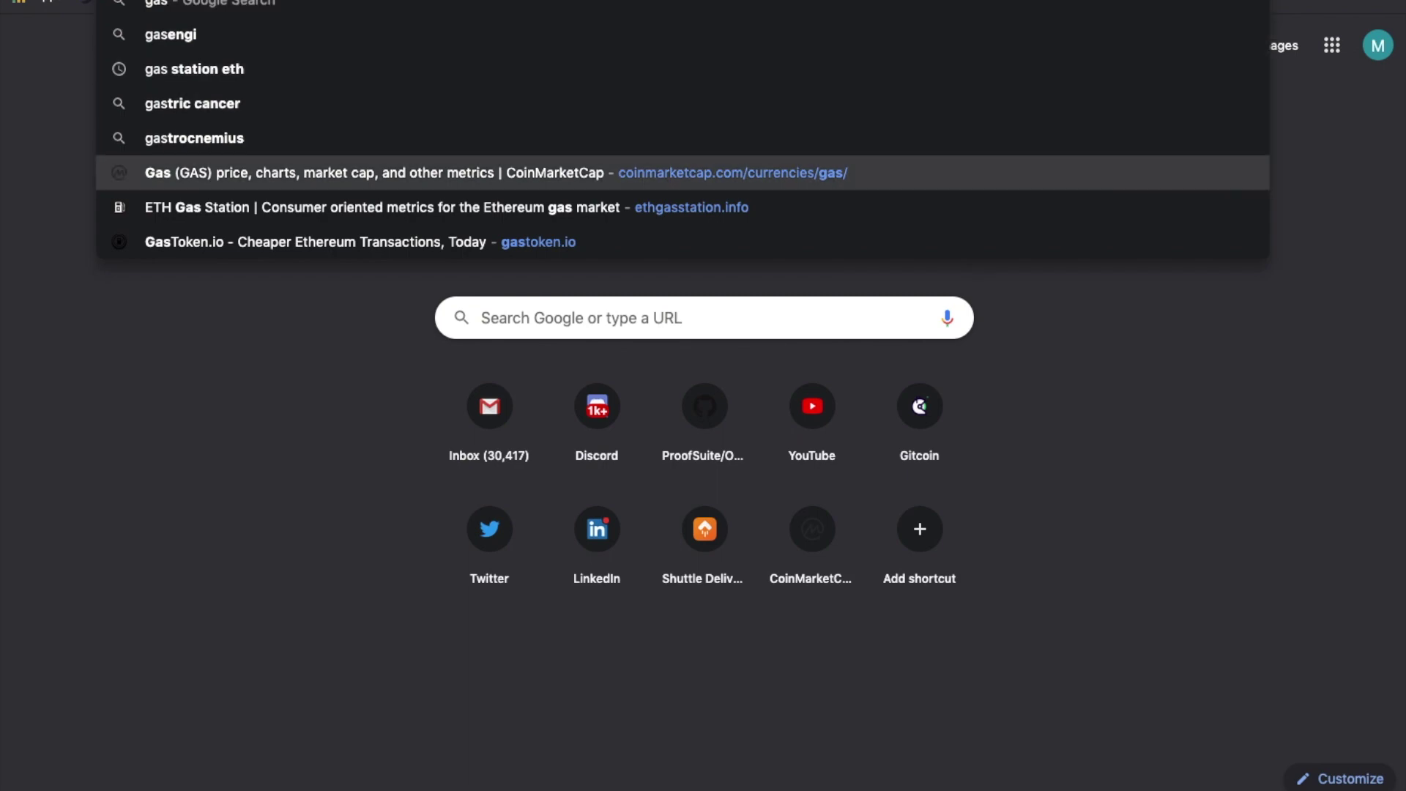
key("Return")
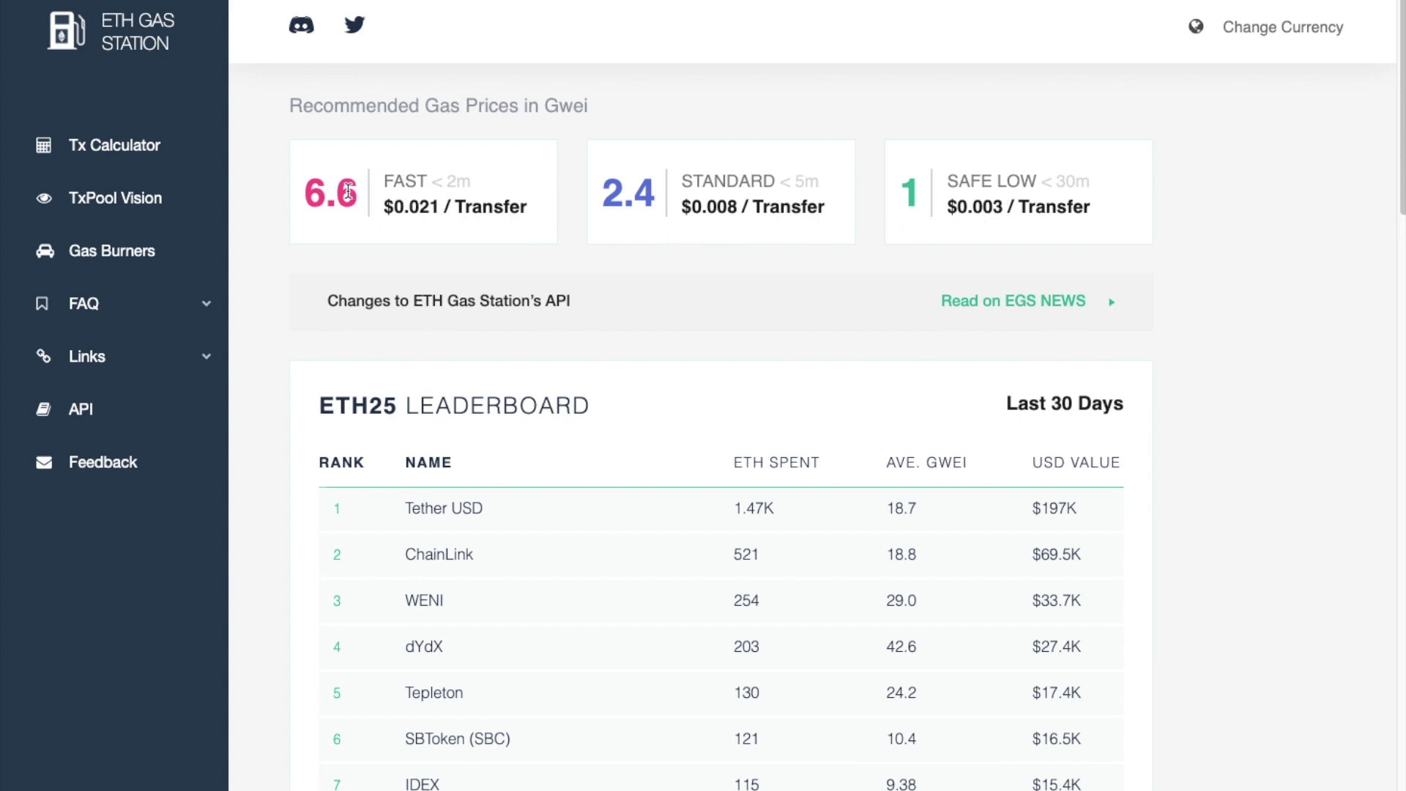
Highlight the 6.6 Gwei fast price among the recommended gas prices
left_click_drag(303, 209, 381, 205)
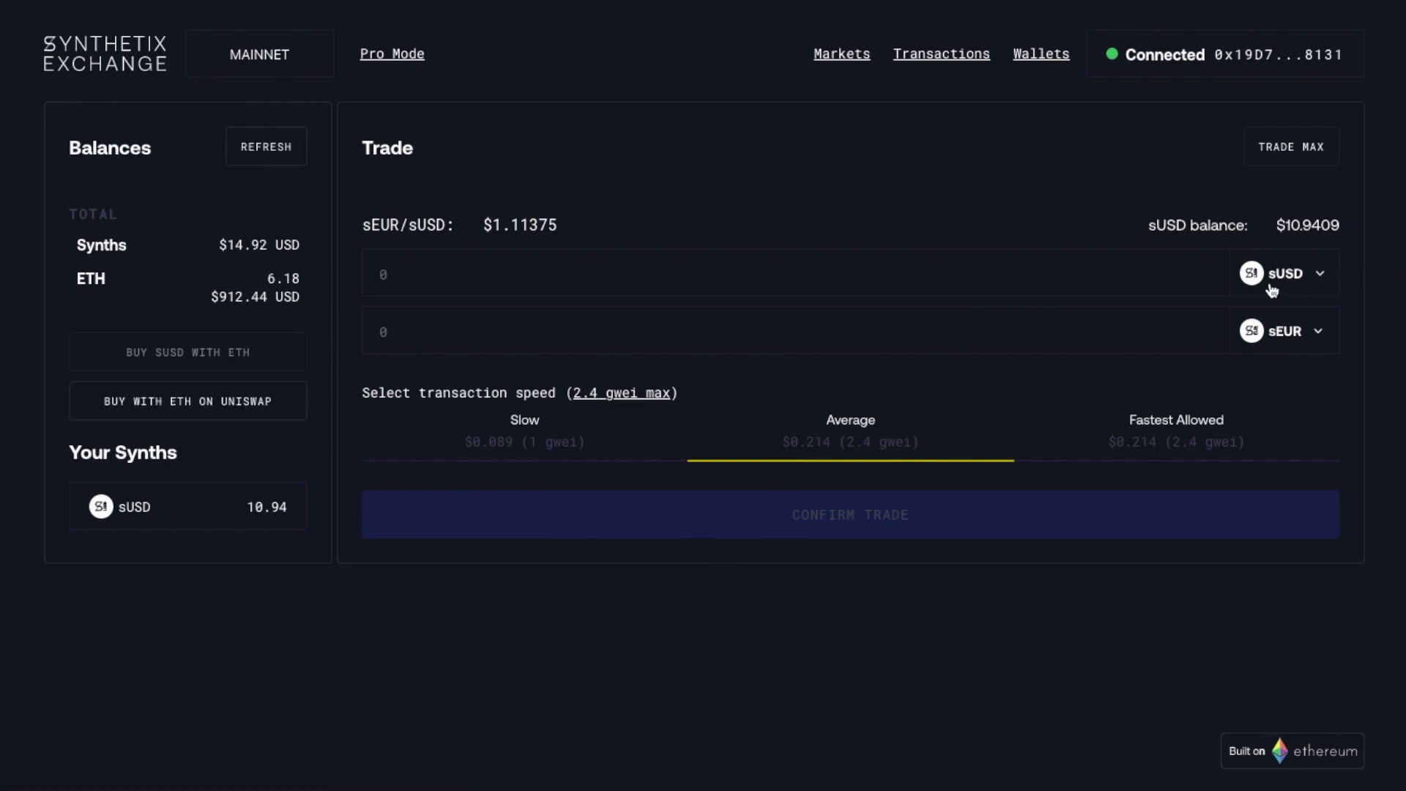
Enter 2 sUSD, select the quoted 1.795739966078472 sEUR, and open a new browser tab
left_click(812, 285)
type("2")
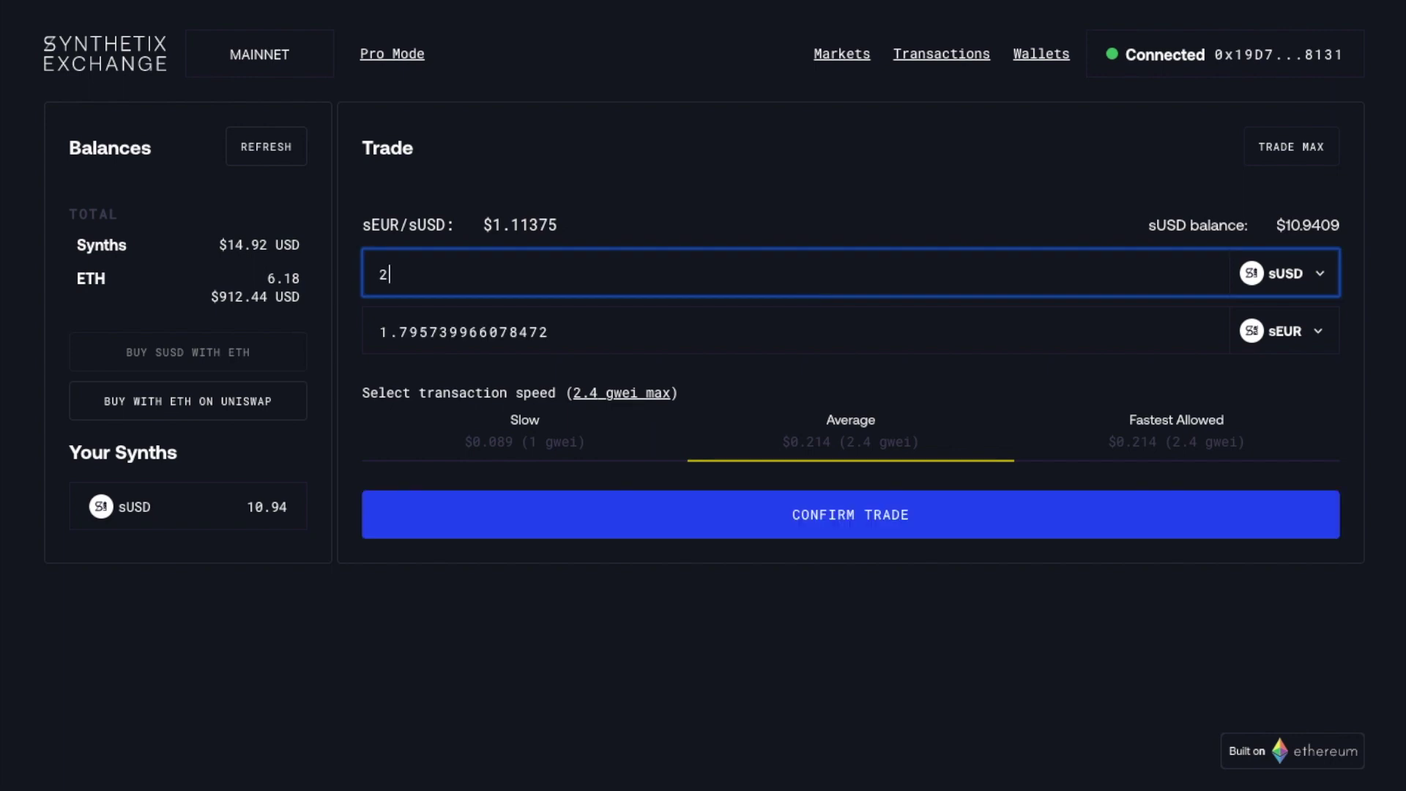
left_click_drag(612, 333, 476, 278)
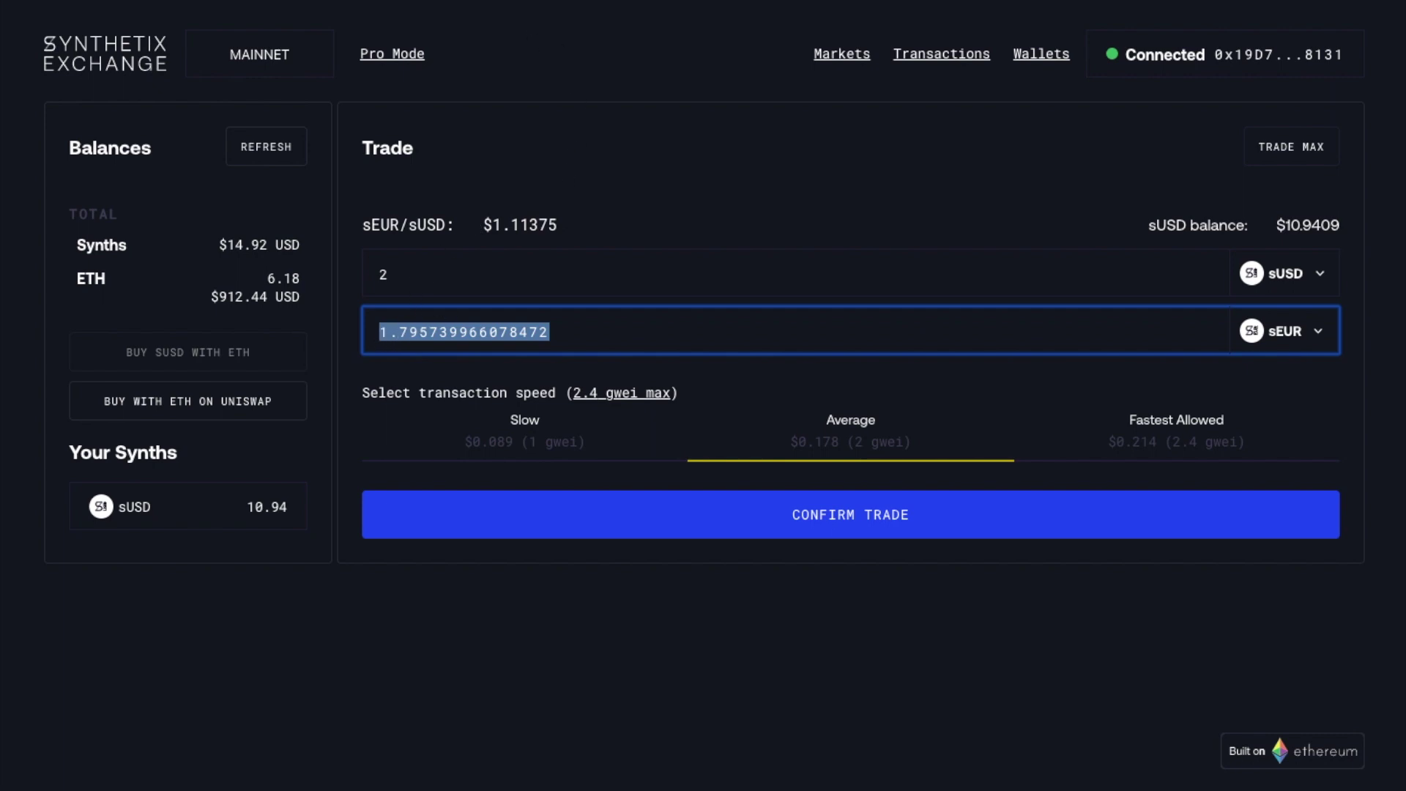
key("ctrl+t")
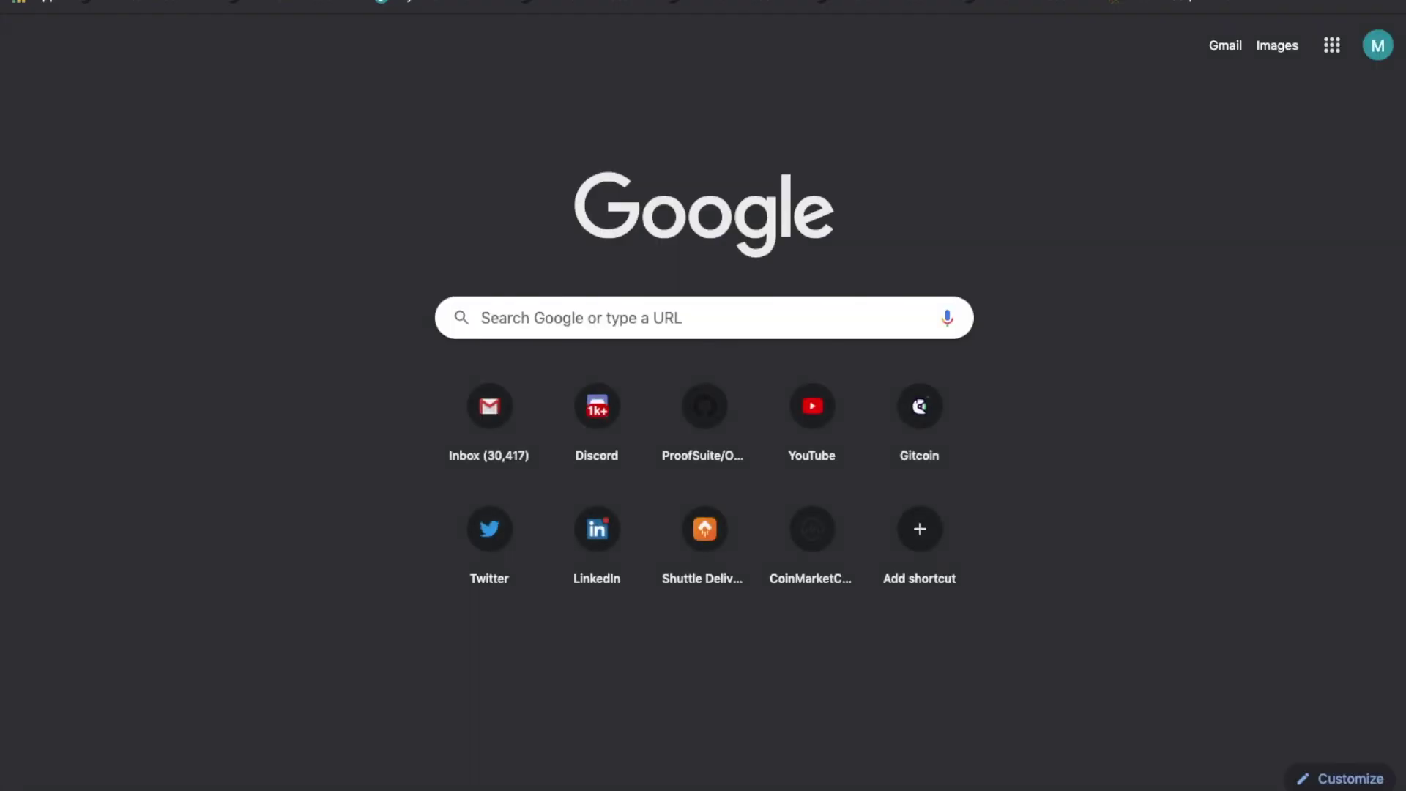
Load Google and search '2 usd to eur', which converts to 1.80 euros
type("google")
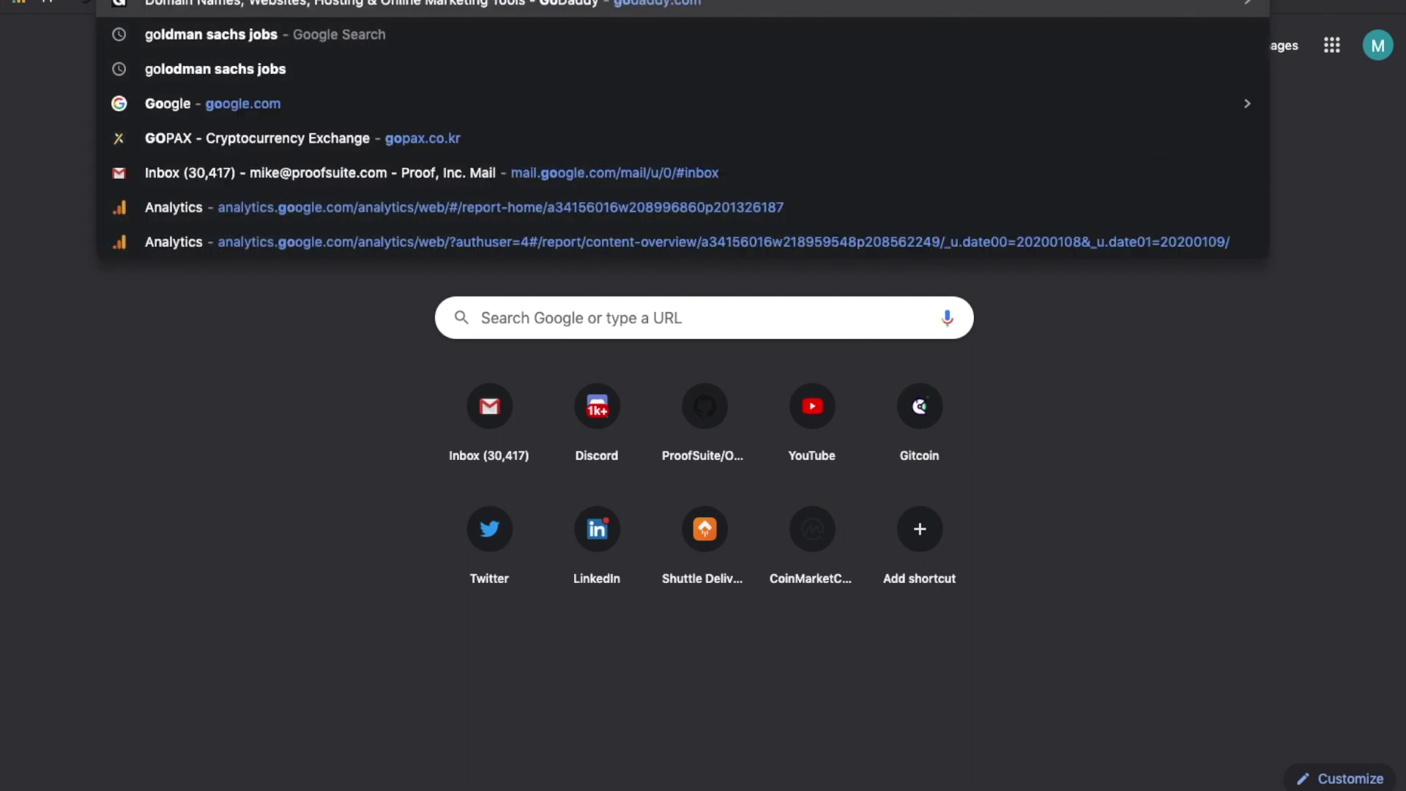
key("Return")
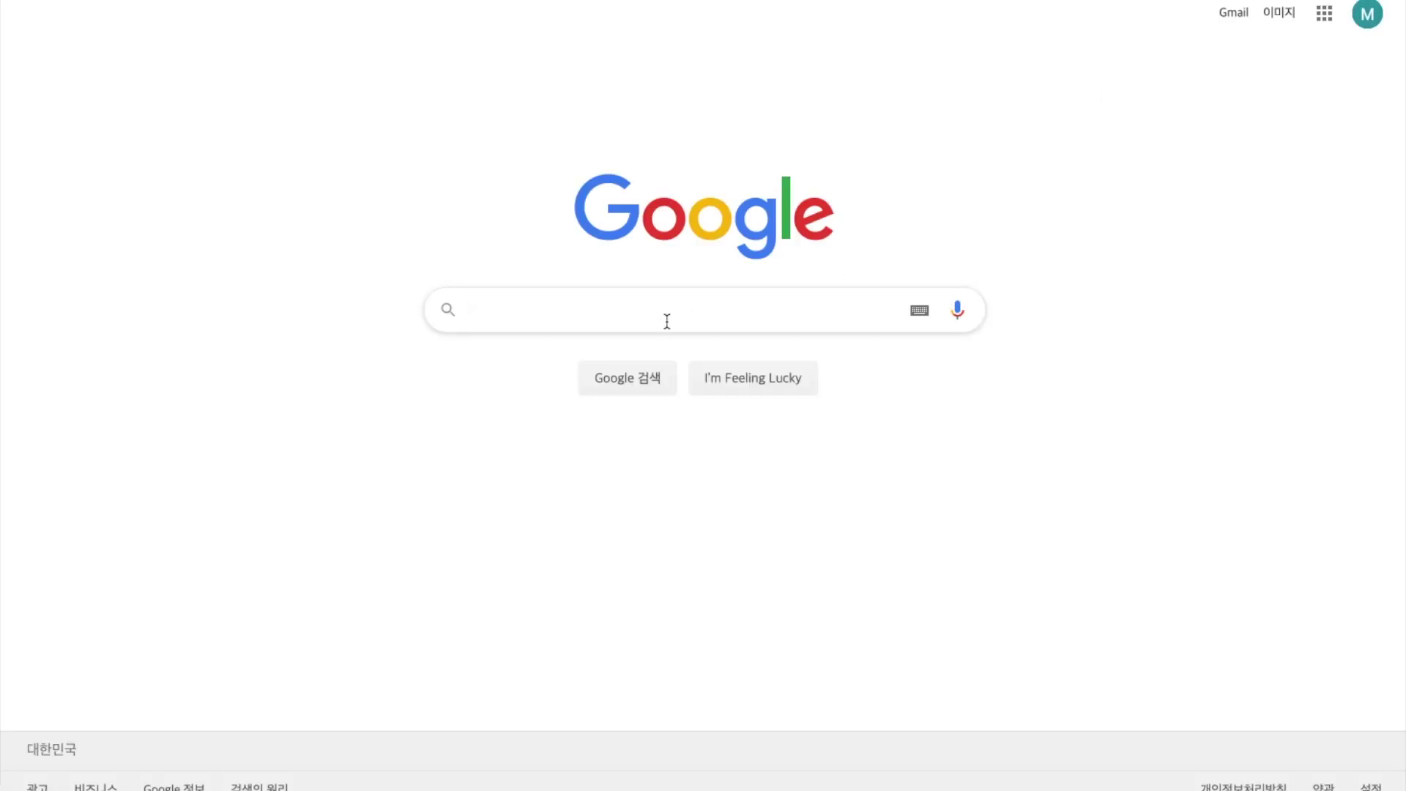
type("2 usd to eur")
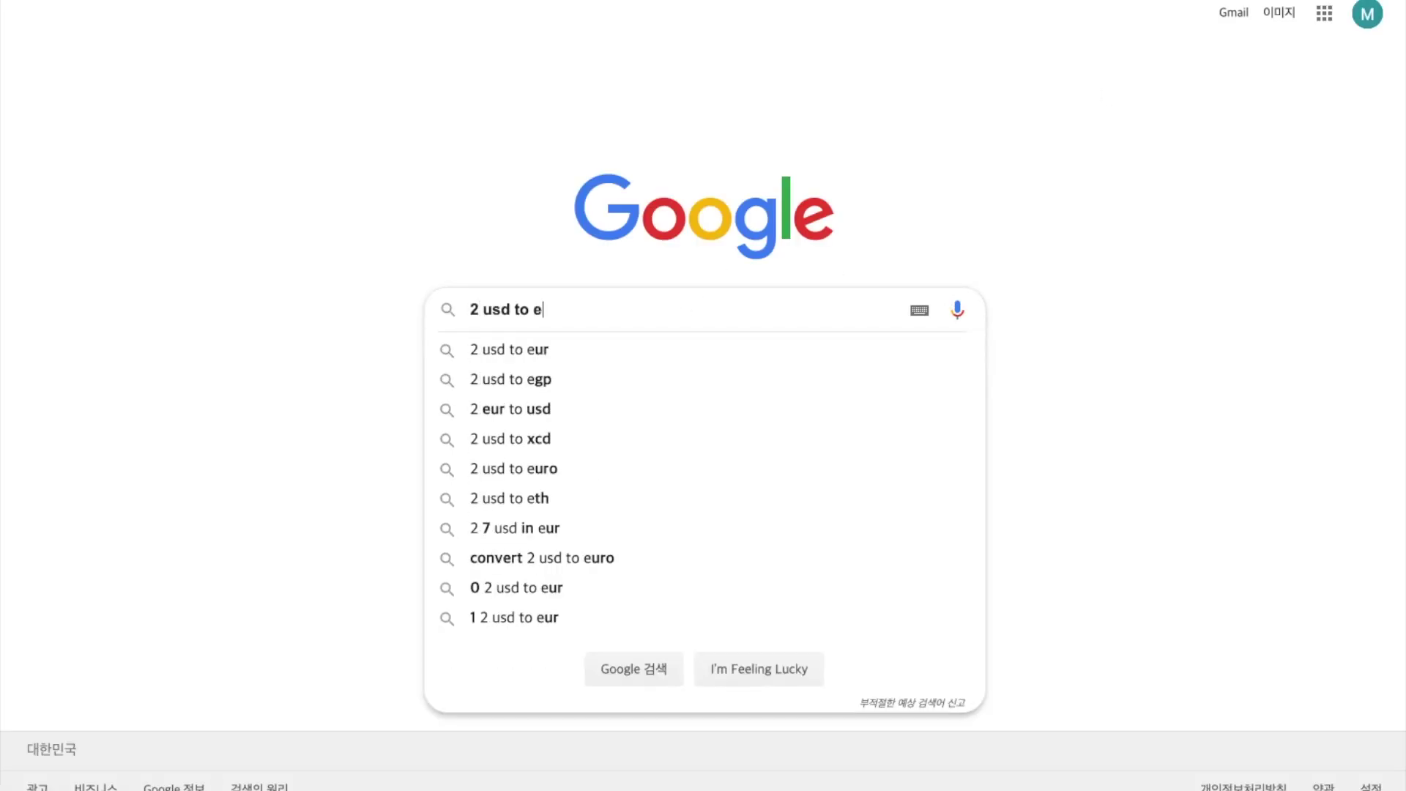
key("Return")
mouse_move(485, 330)
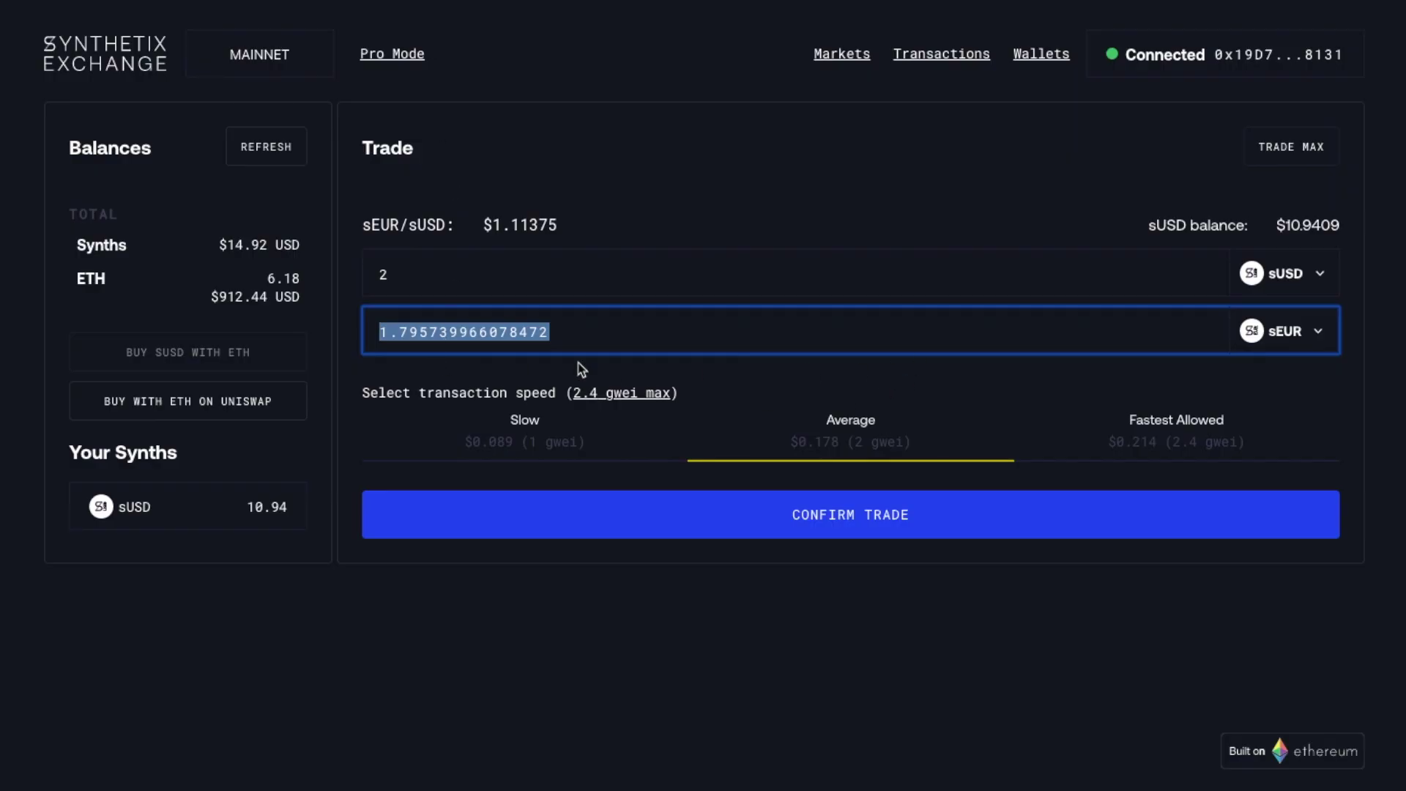
Raise the sUSD amount to 200000000 to preview about 179573996.6 sEUR, then clear it
left_click(508, 280)
type("000000")
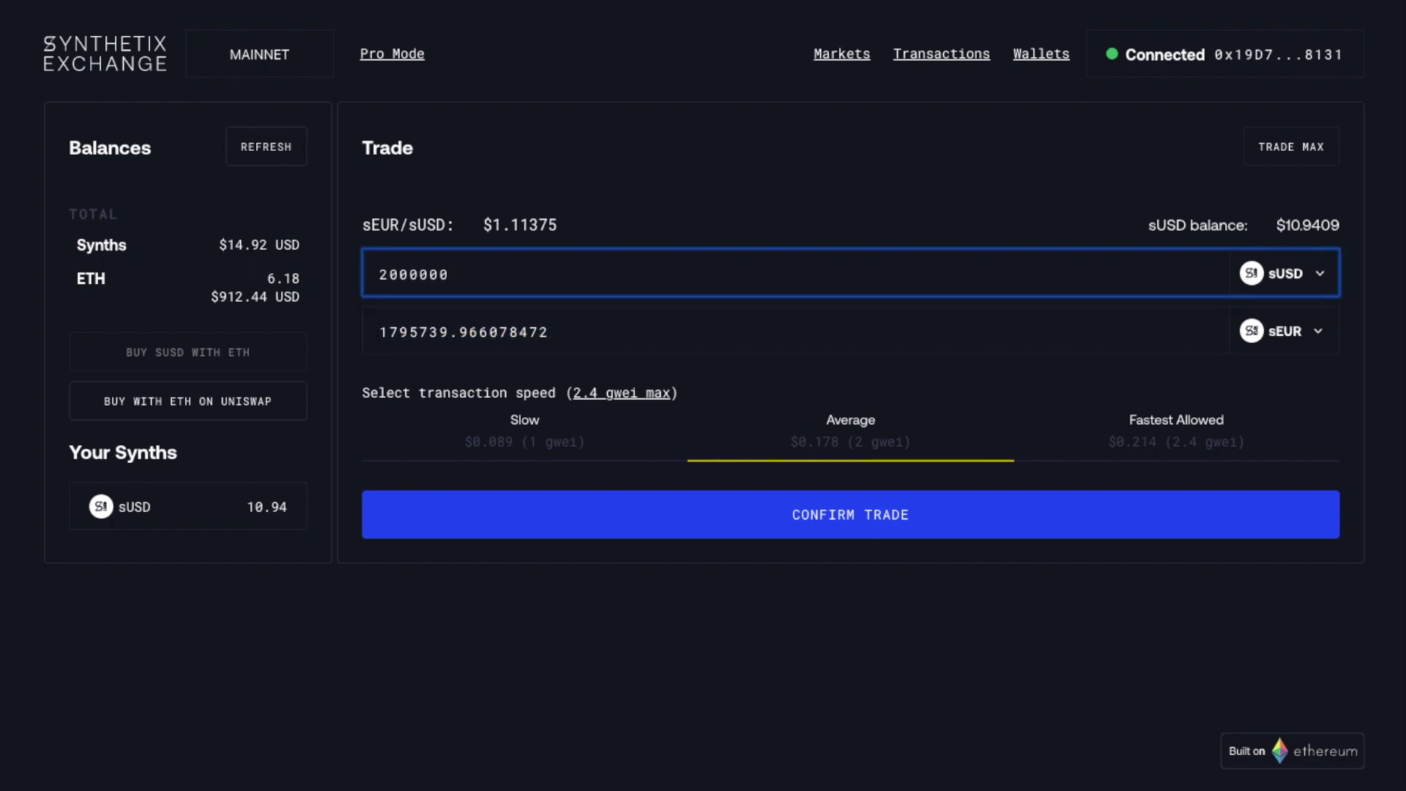
type("00")
key("ctrl+a")
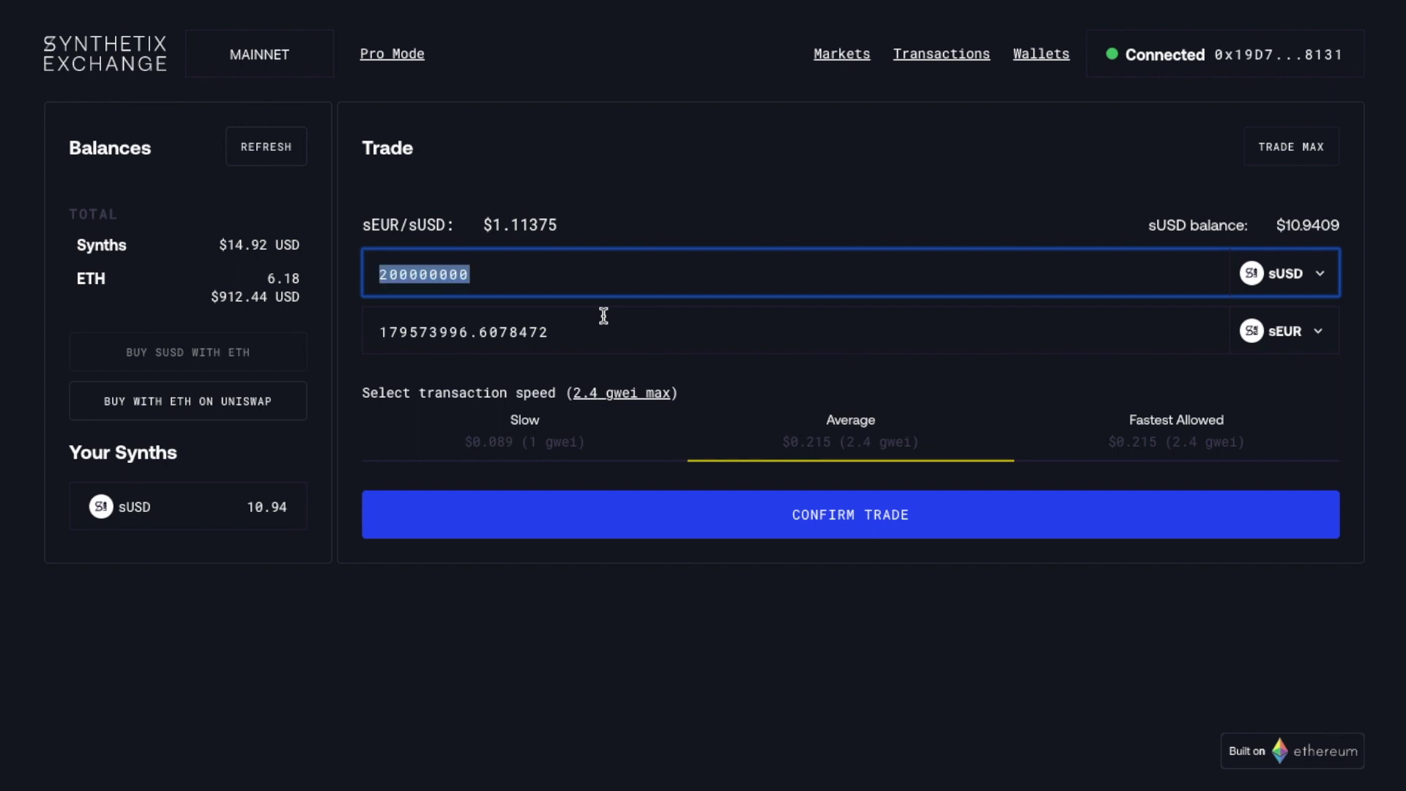
key("BackSpace")
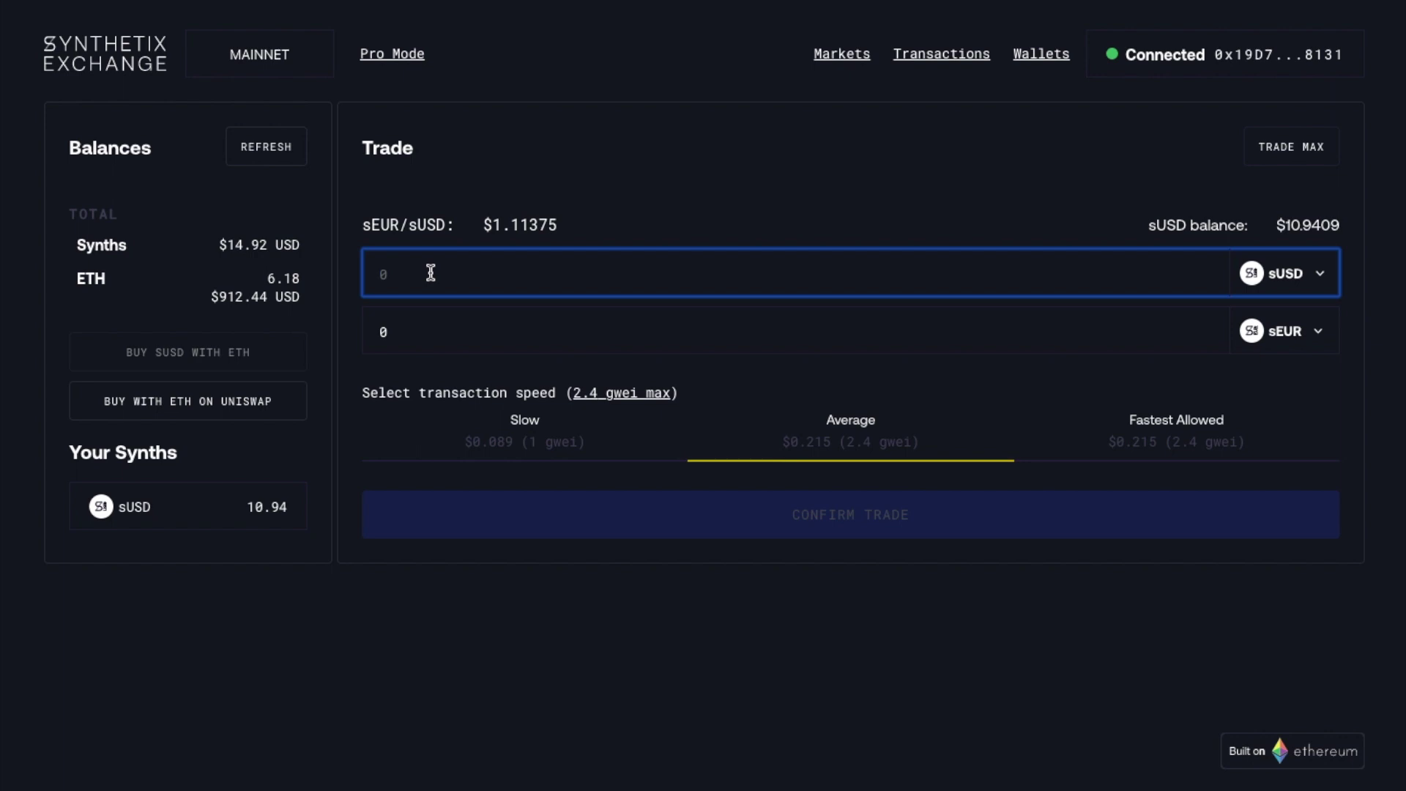
Trade 2 sUSD for about 1.80 sEUR, approve it in MetaMask, and close the progress notice
type("2")
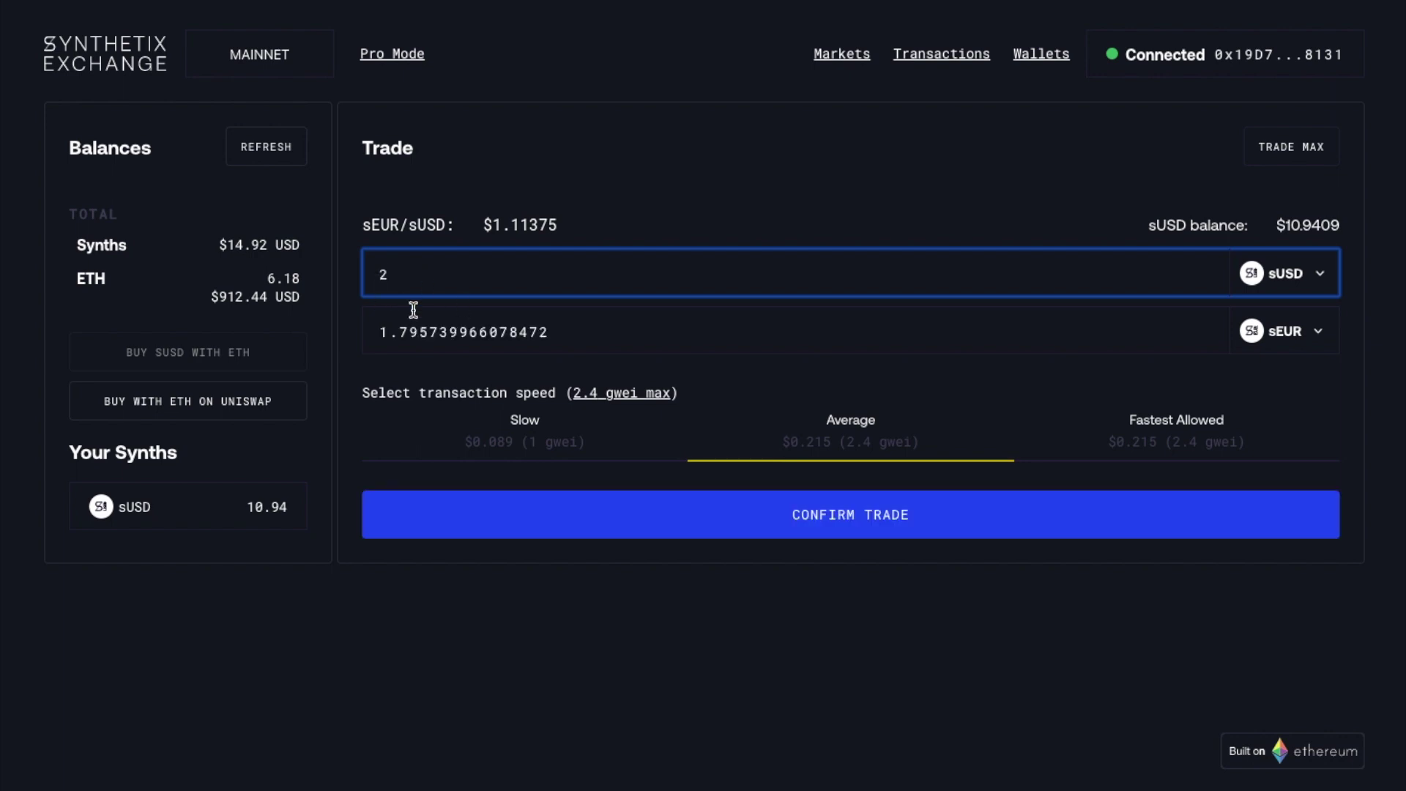
left_click(832, 525)
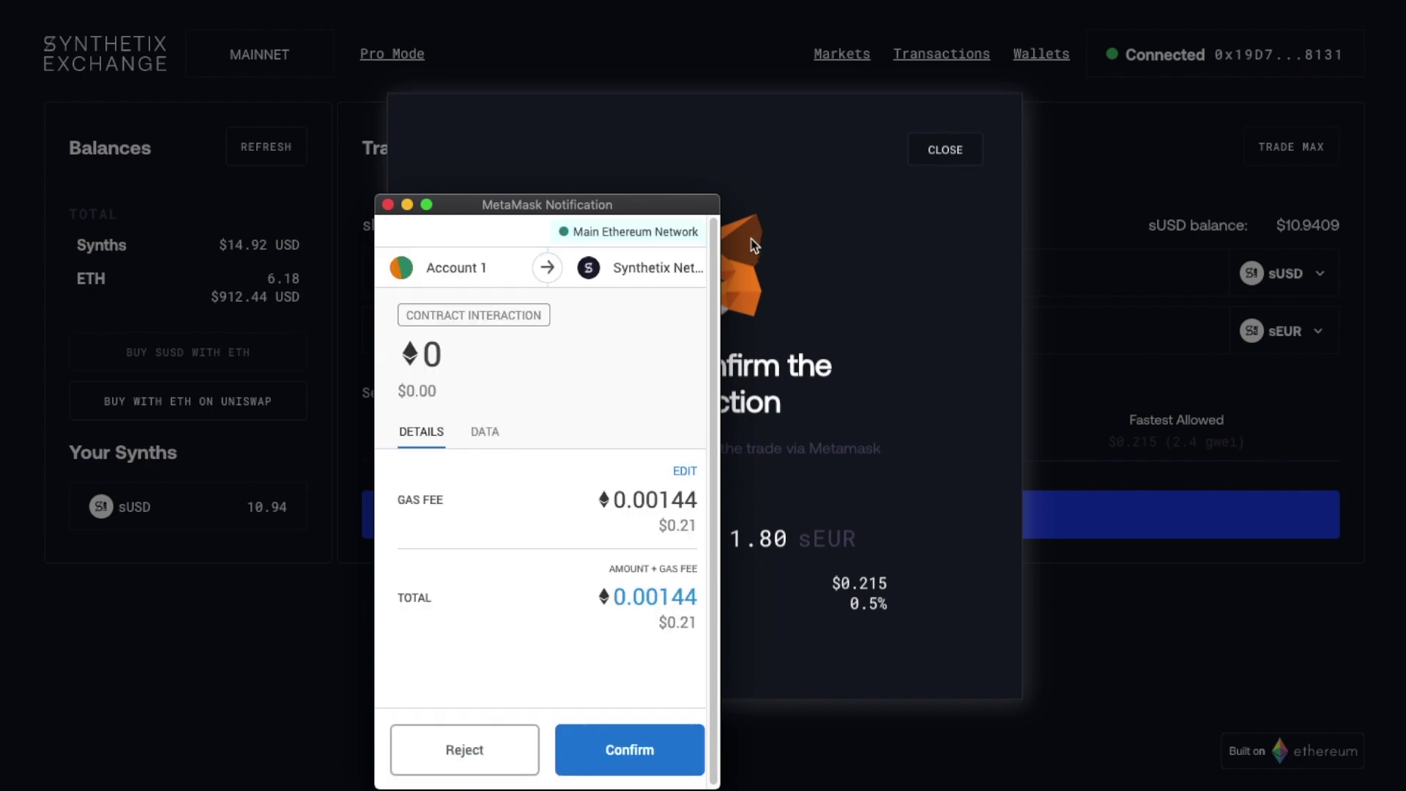
left_click_drag(636, 206, 669, 143)
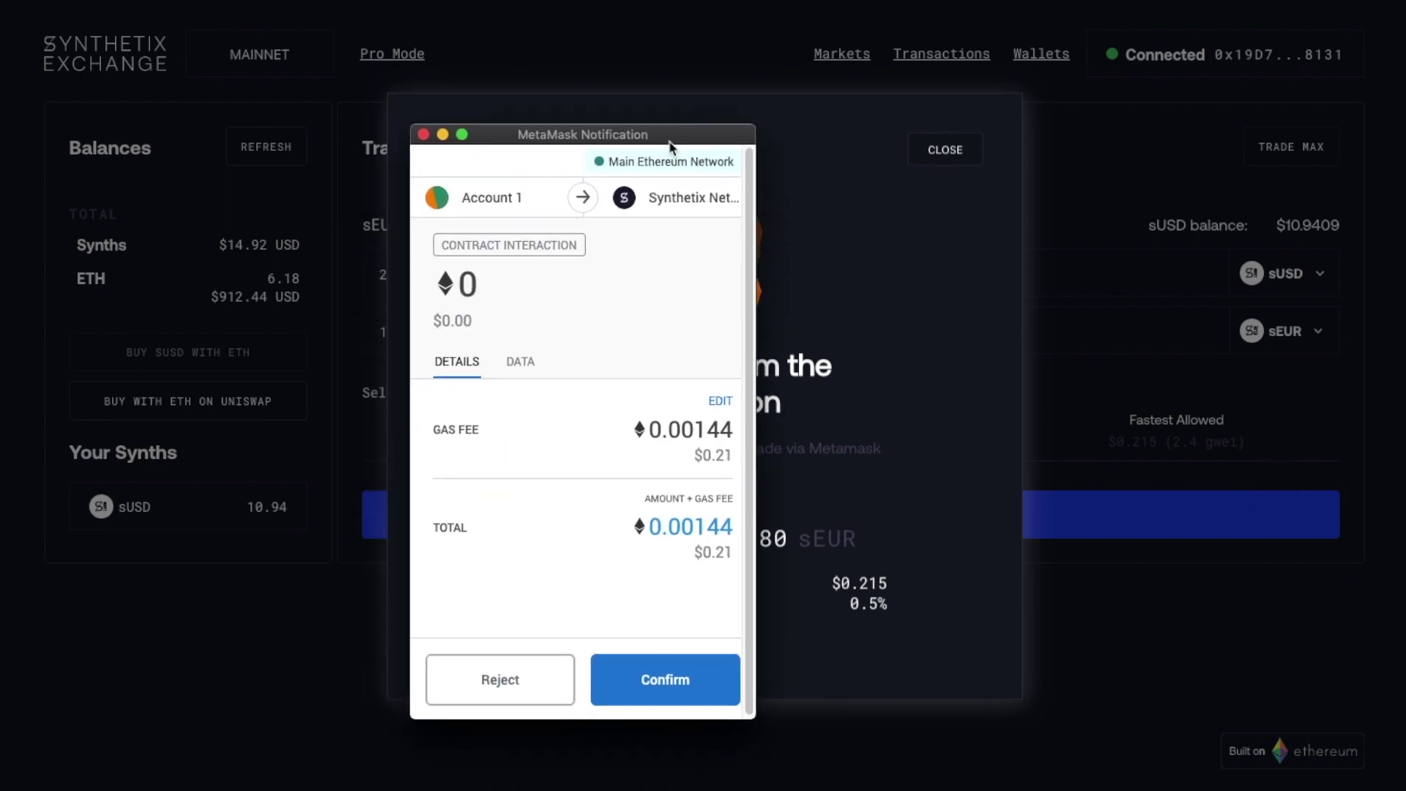
left_click(702, 692)
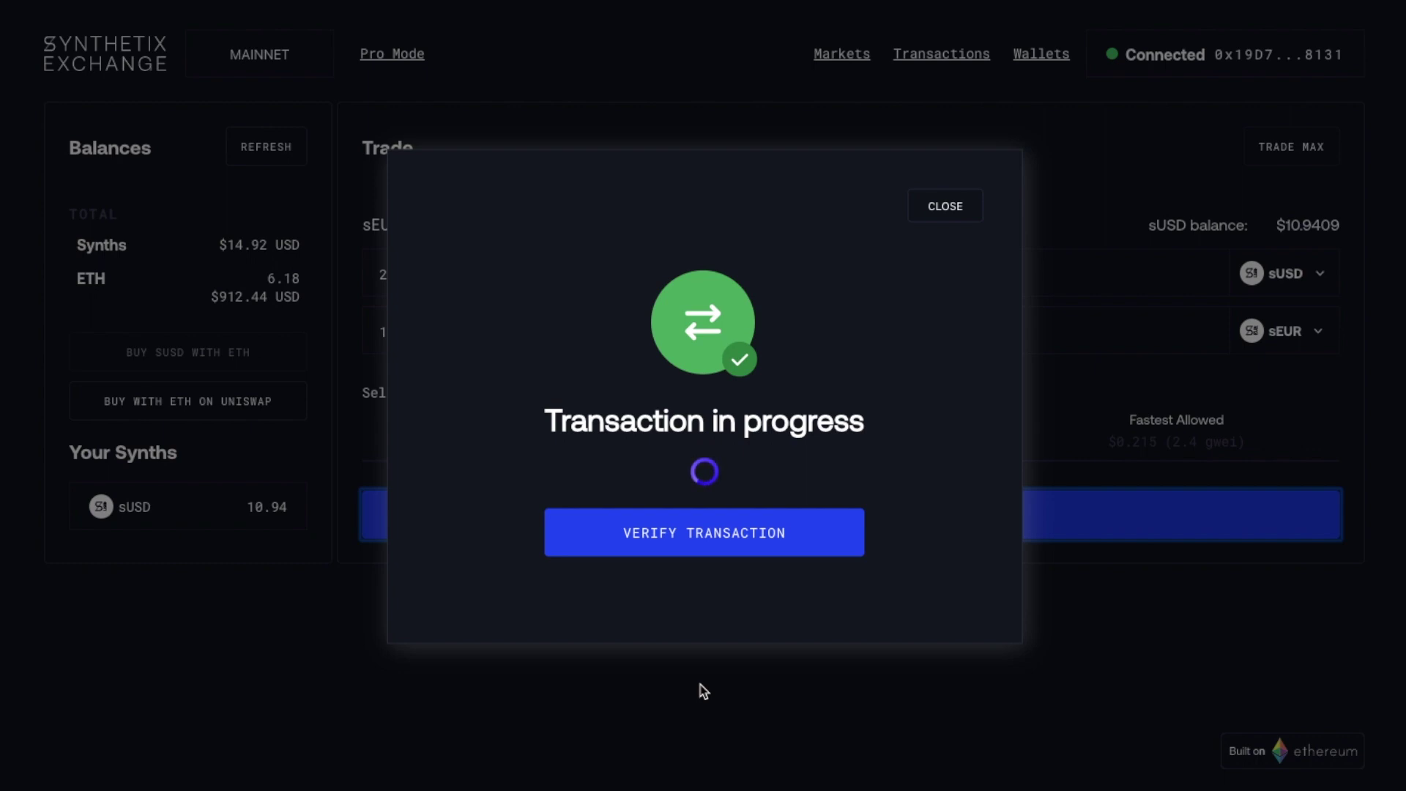
left_click(947, 208)
Switch between Pro and Basic Mode while panning the USD/EUR chart to earlier months
left_click(394, 62)
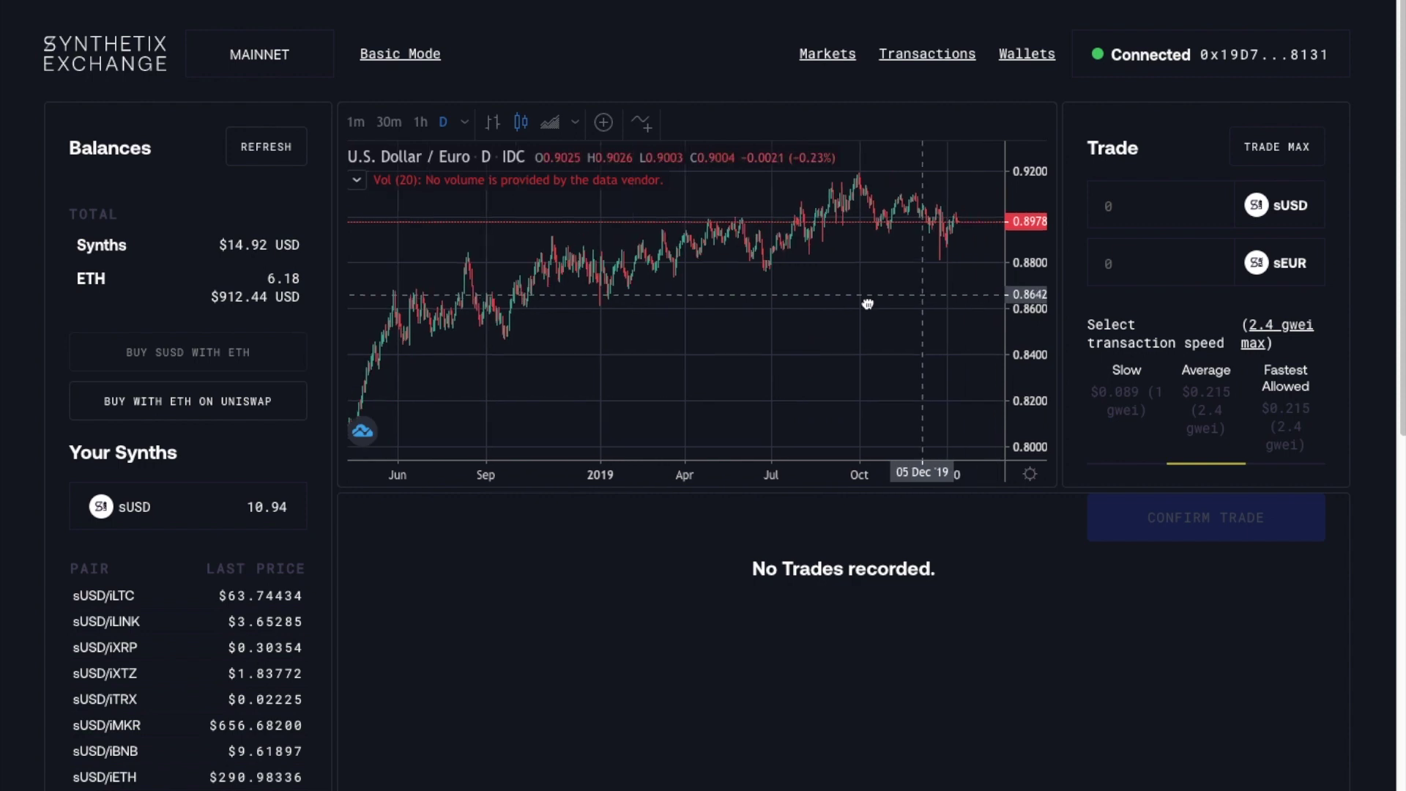
left_click_drag(864, 305, 901, 343)
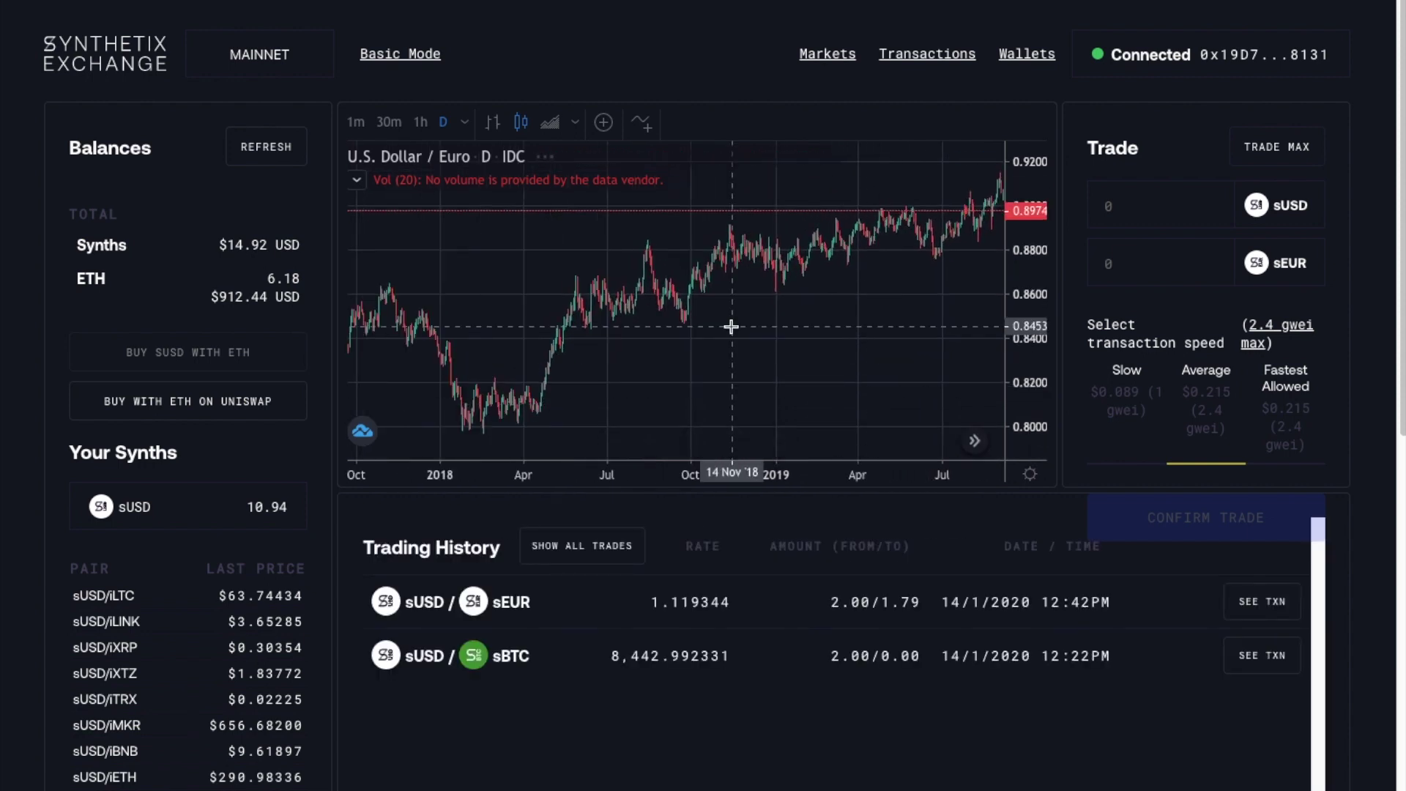
left_click(397, 59)
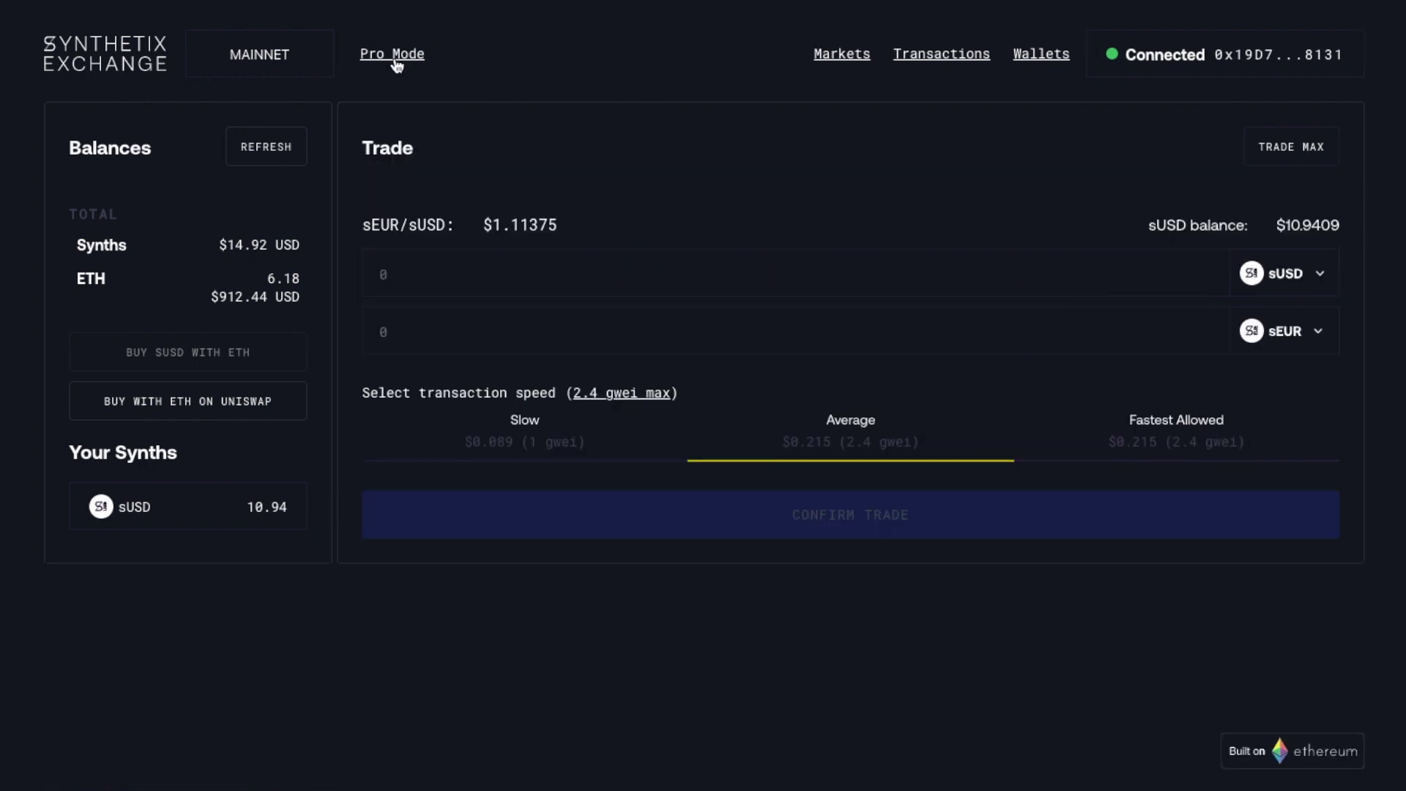
left_click(397, 58)
left_click(410, 58)
left_click(397, 58)
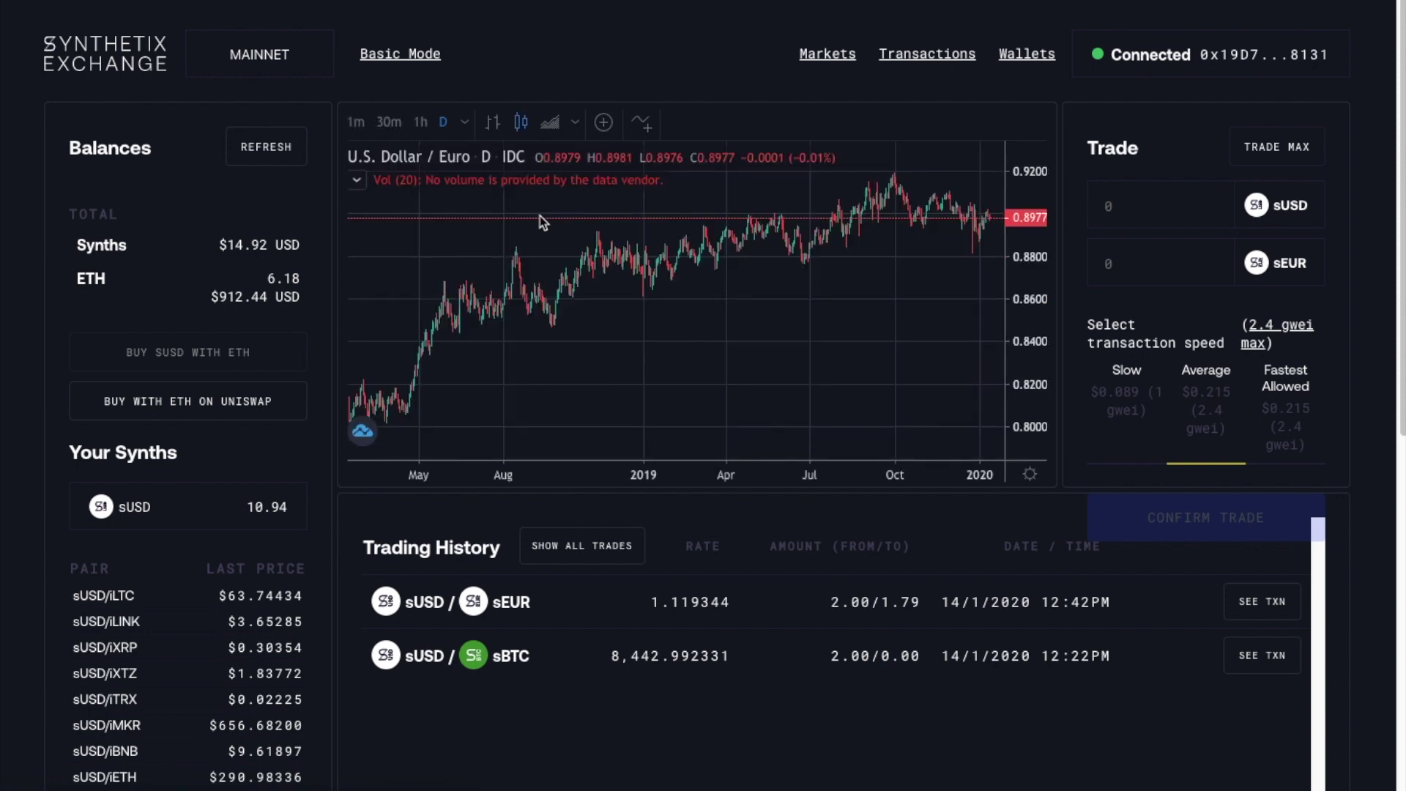
left_click_drag(630, 319, 433, 349)
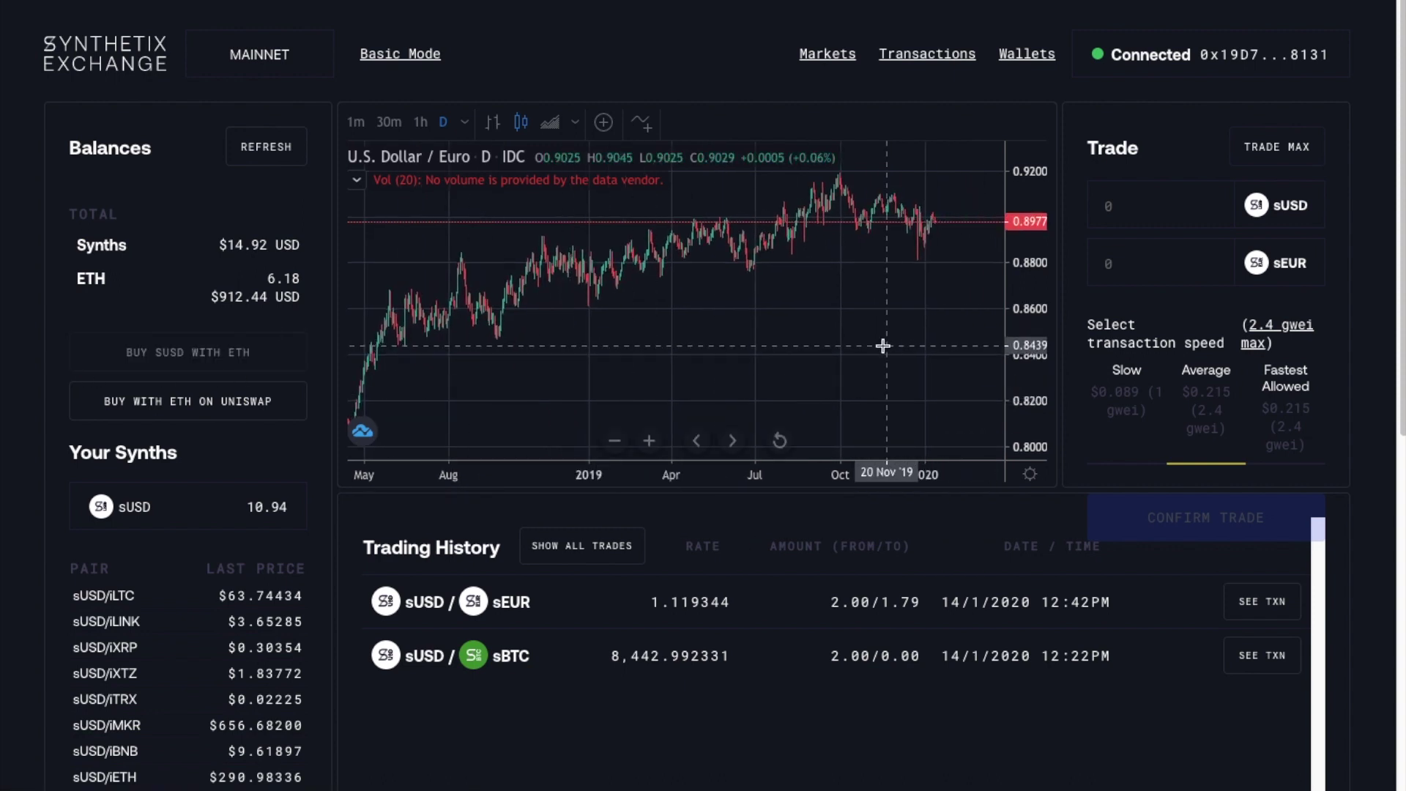
Settle on Basic Mode's empty trade form and bring up the trading history
left_click(404, 60)
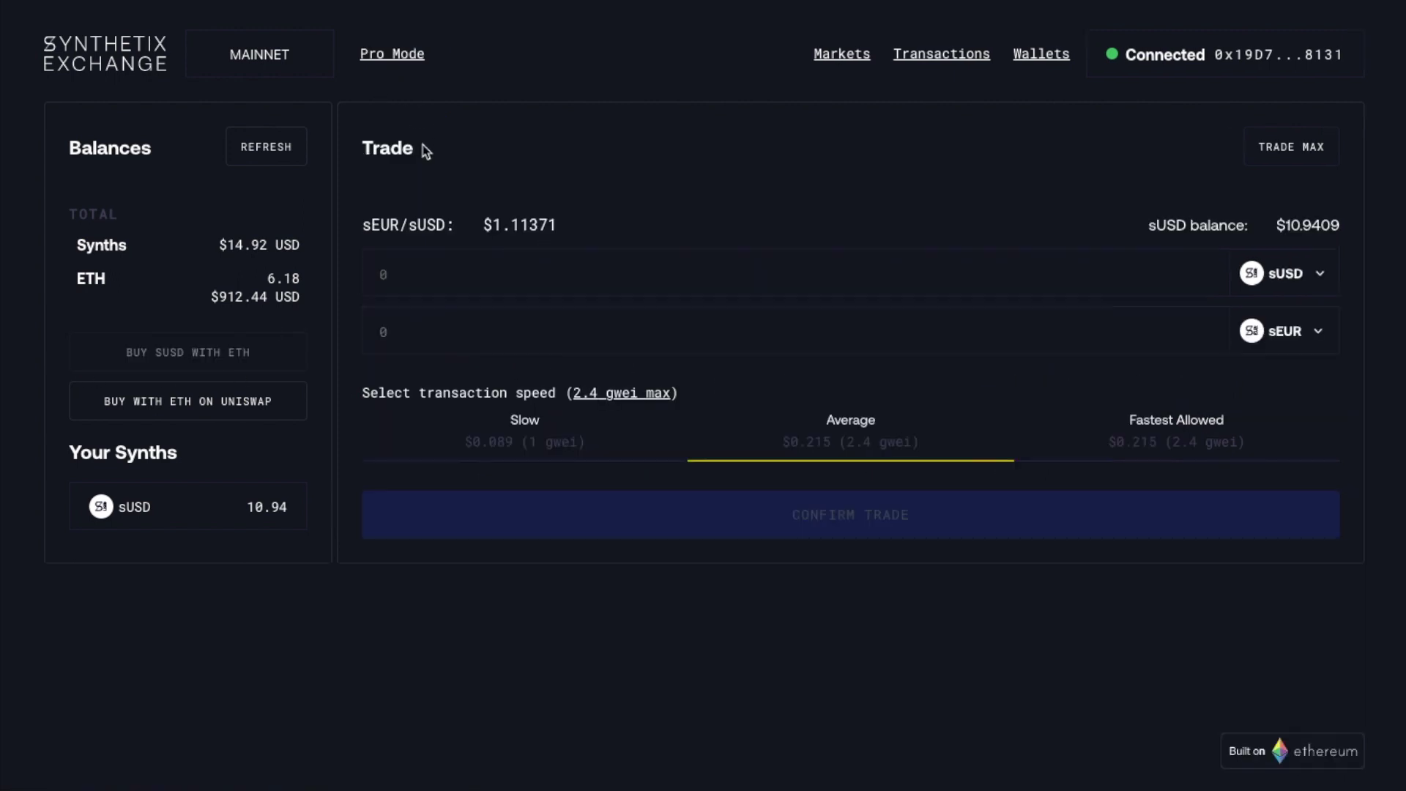
left_click(884, 271)
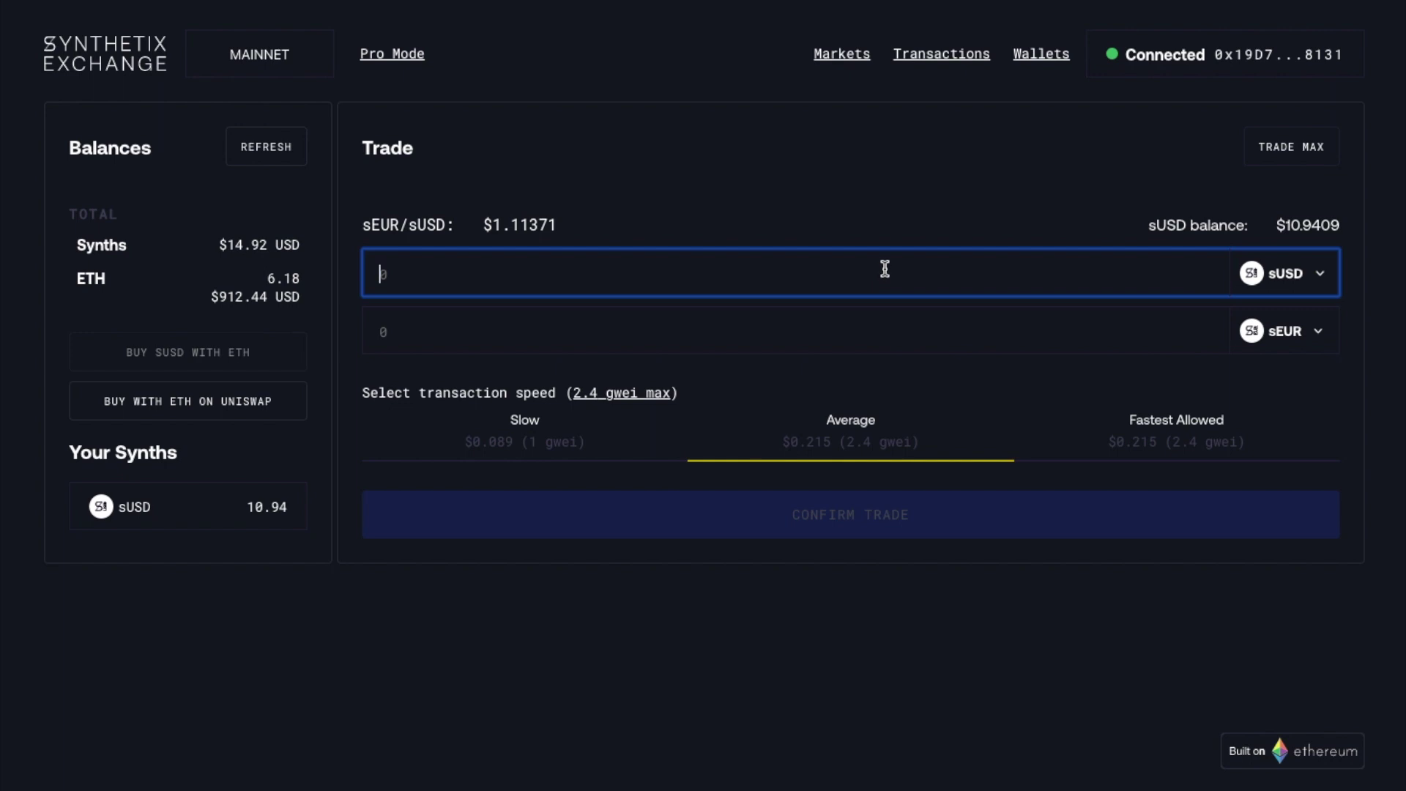
left_click(408, 56)
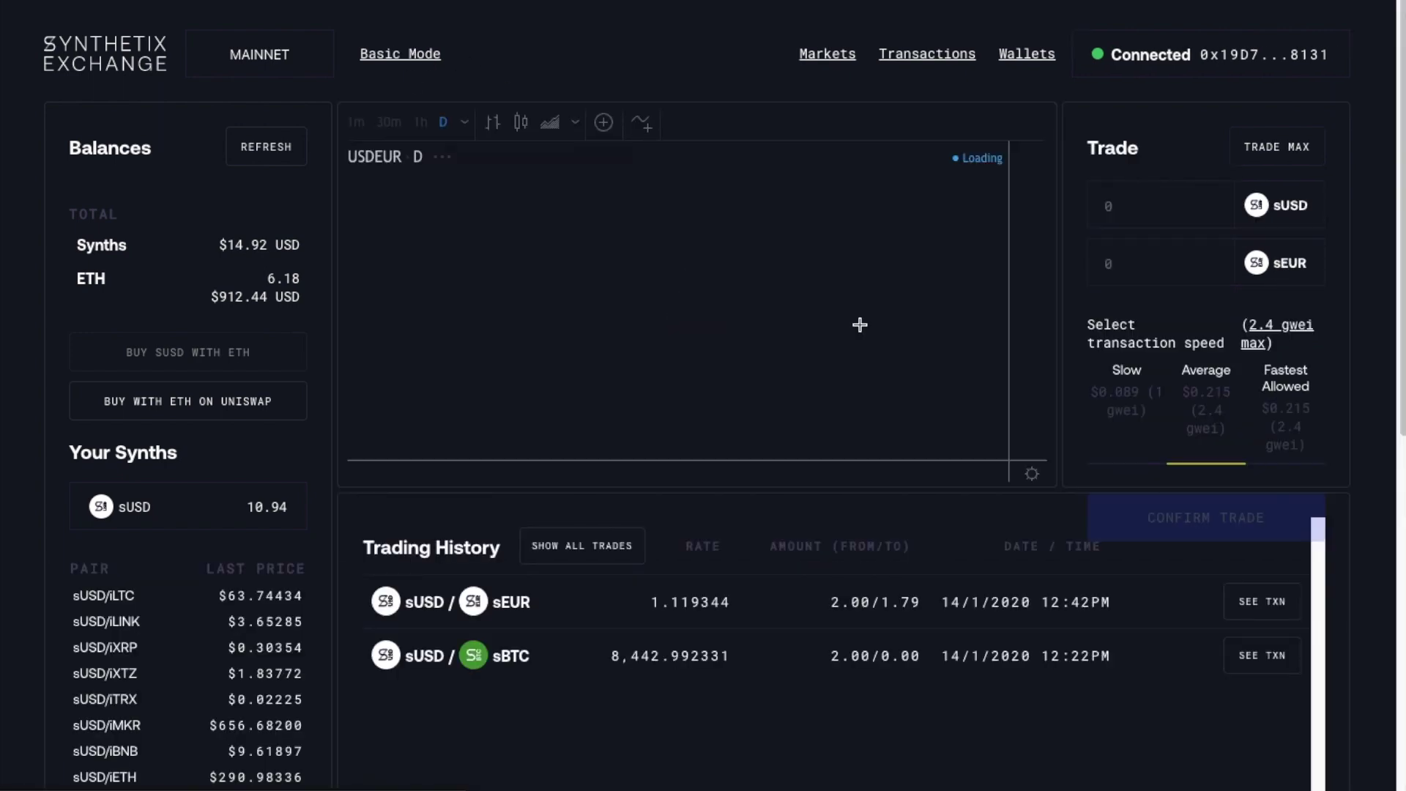
left_click(393, 58)
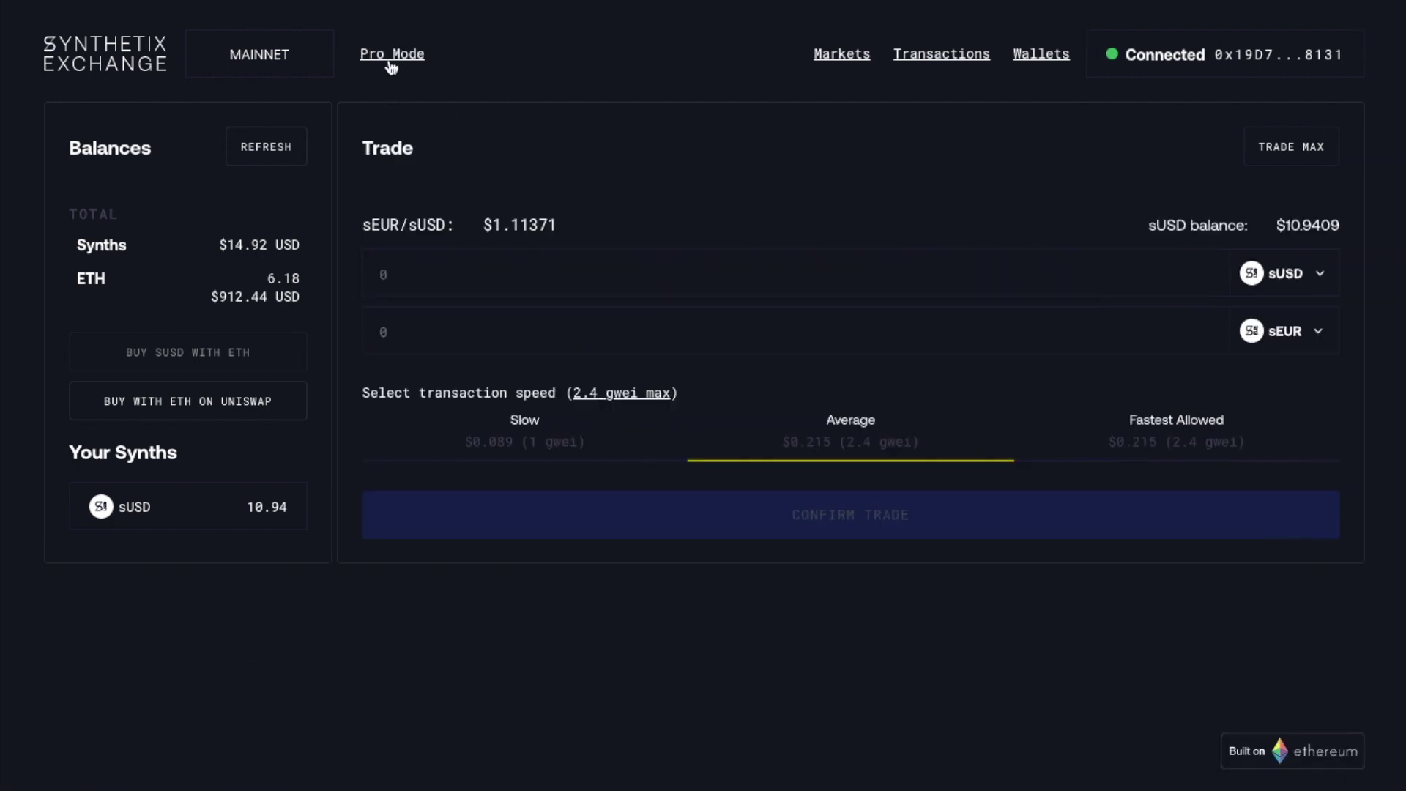
left_click(968, 57)
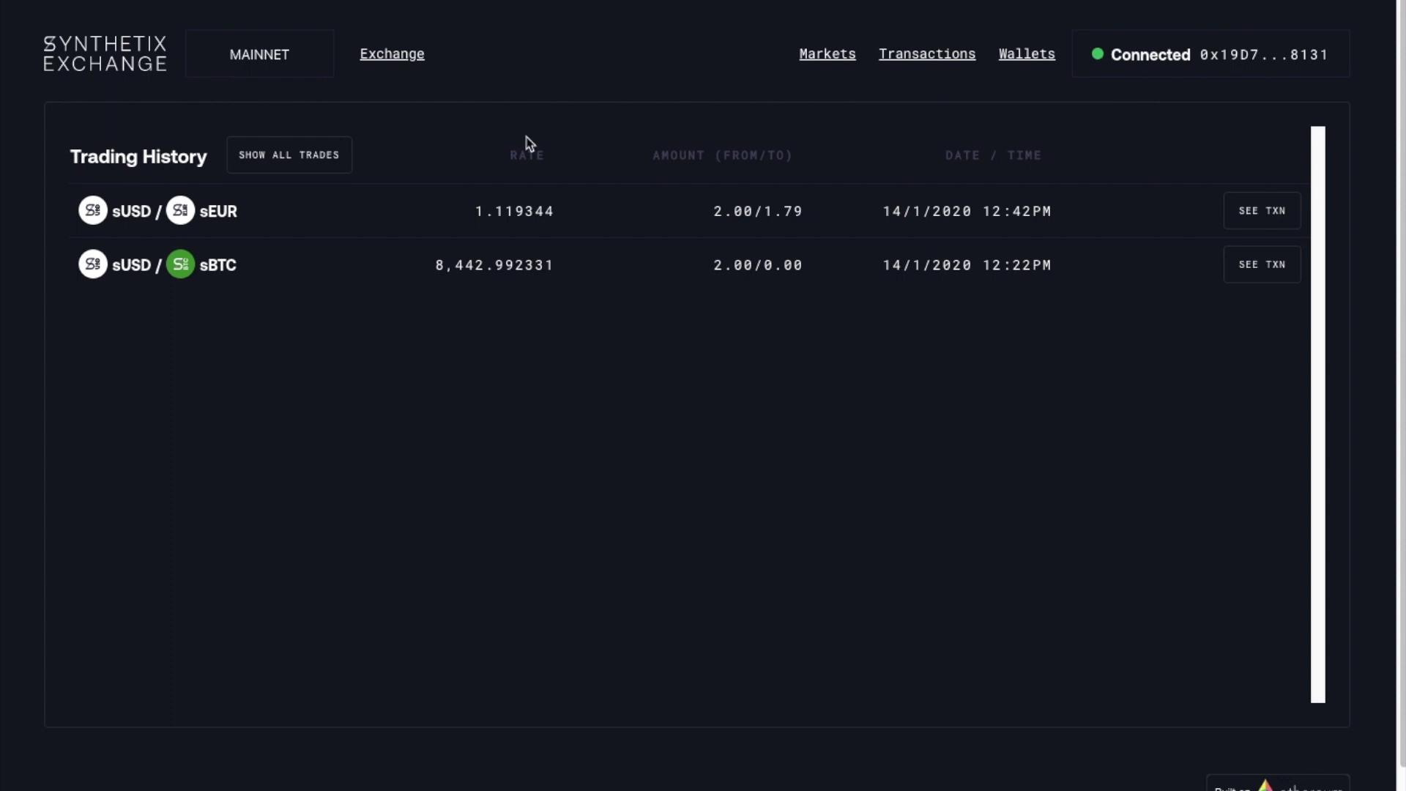
Leave the trading history through Markets and return to the Exchange trade page
left_click(812, 56)
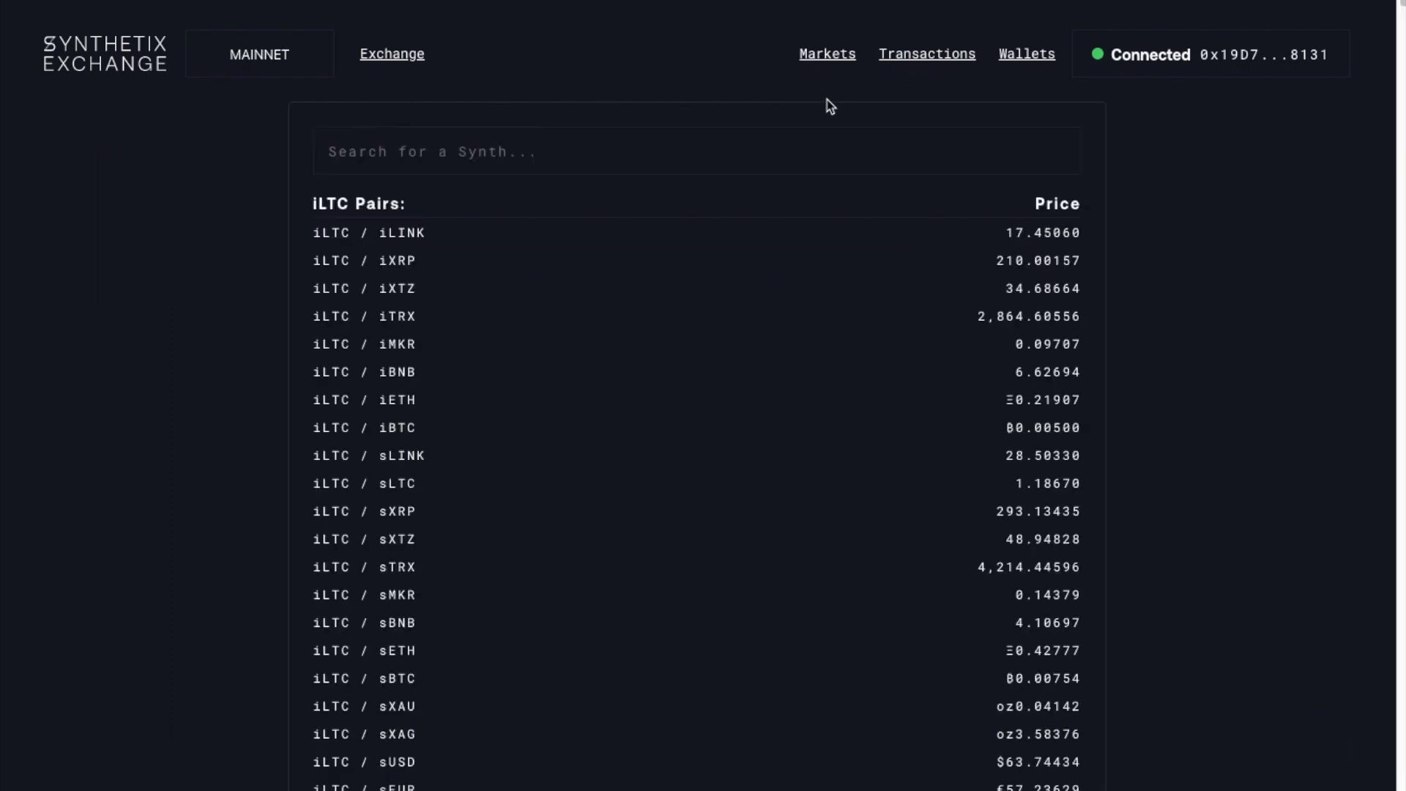
left_click(379, 58)
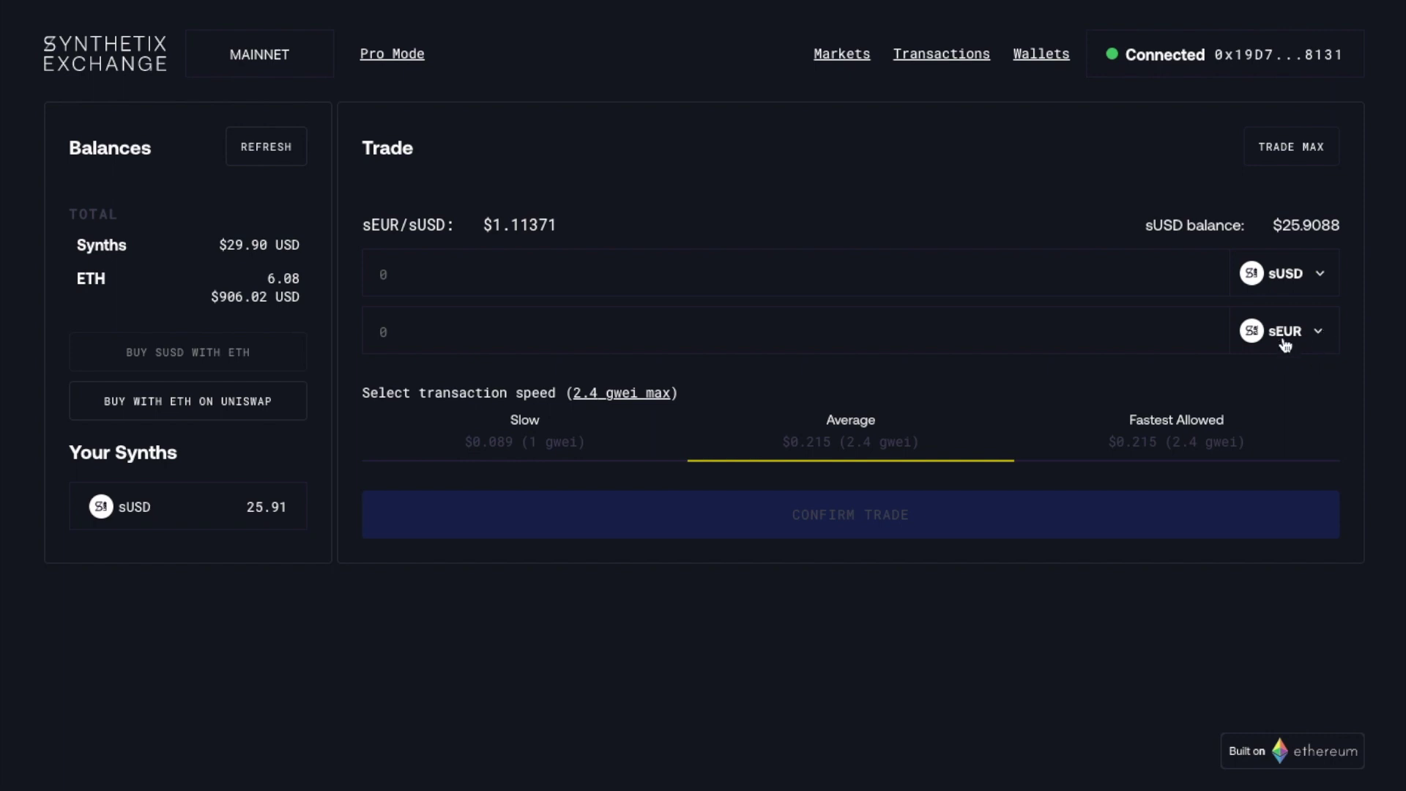
Open the receive-synth dropdown to see the 1.79 sEUR holding beside $25.91 sUSD
left_click(1284, 342)
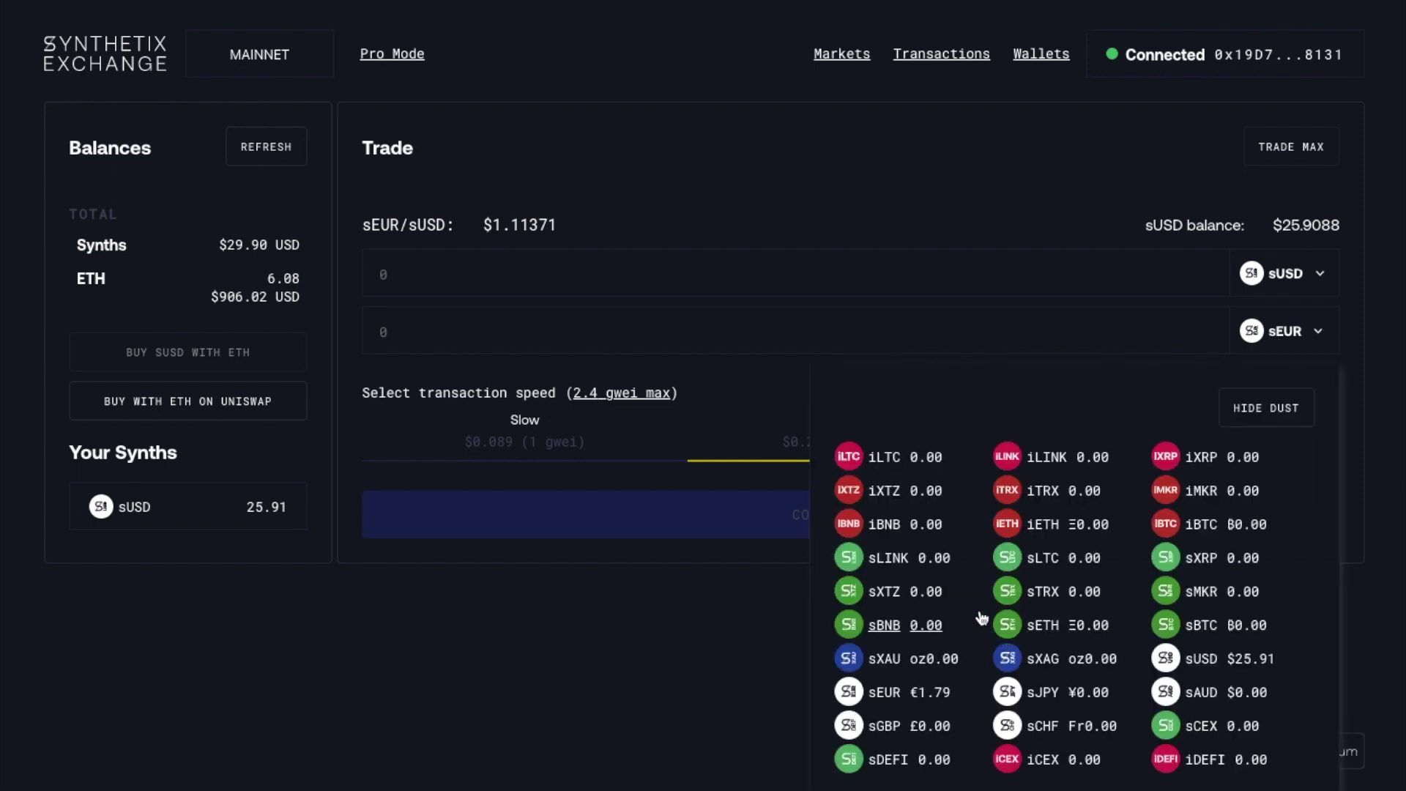